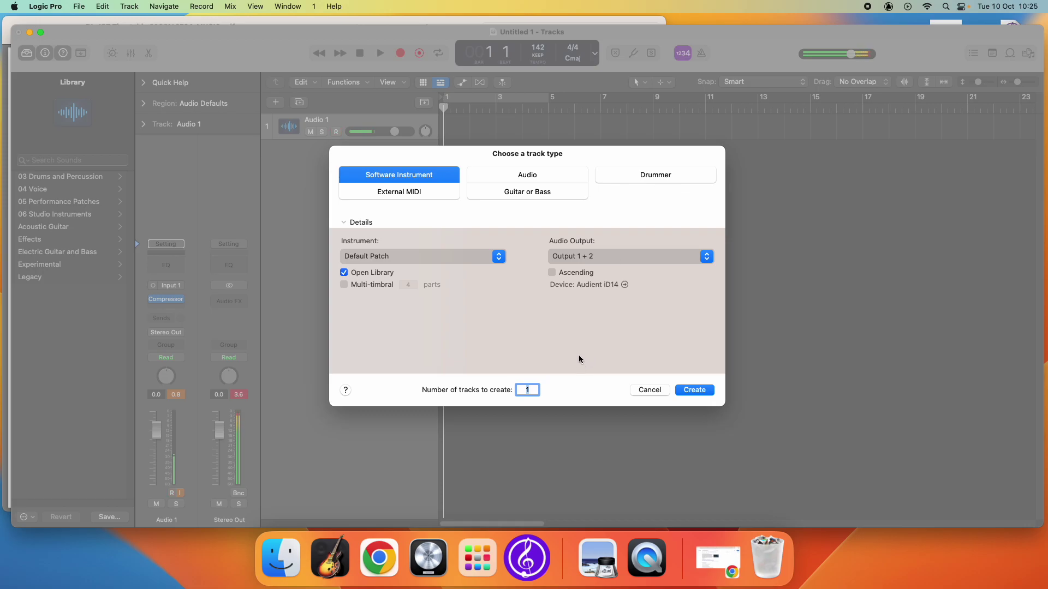
Create one software instrument track with the Default Patch and load the Studio percussion patch on it.
{"action": "left_click", "coordinate": [690, 390]}
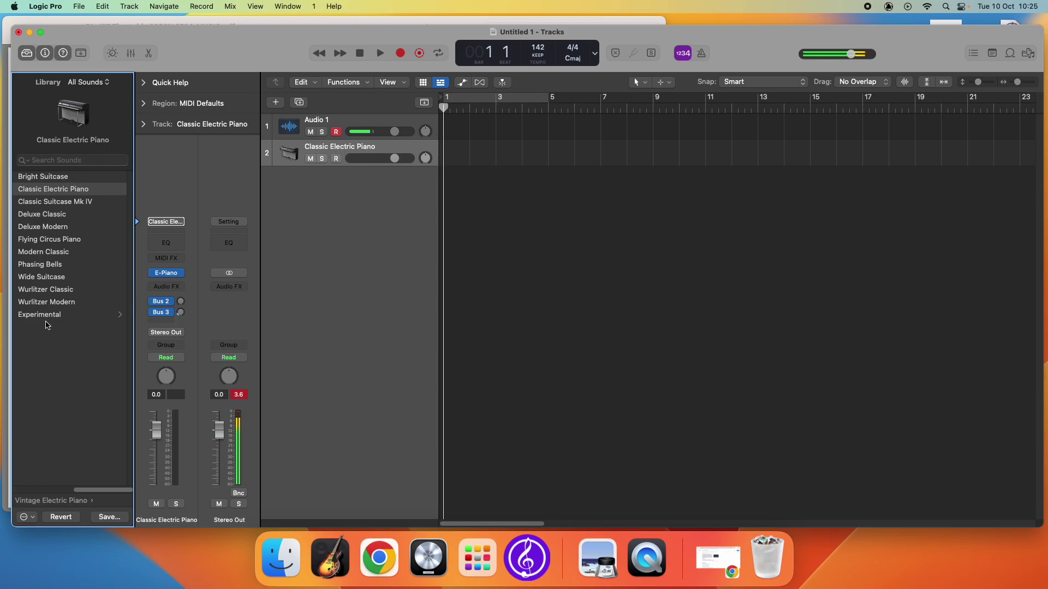
{"action": "left_click_drag", "start_coordinate": [100, 491], "coordinate": [25, 490]}
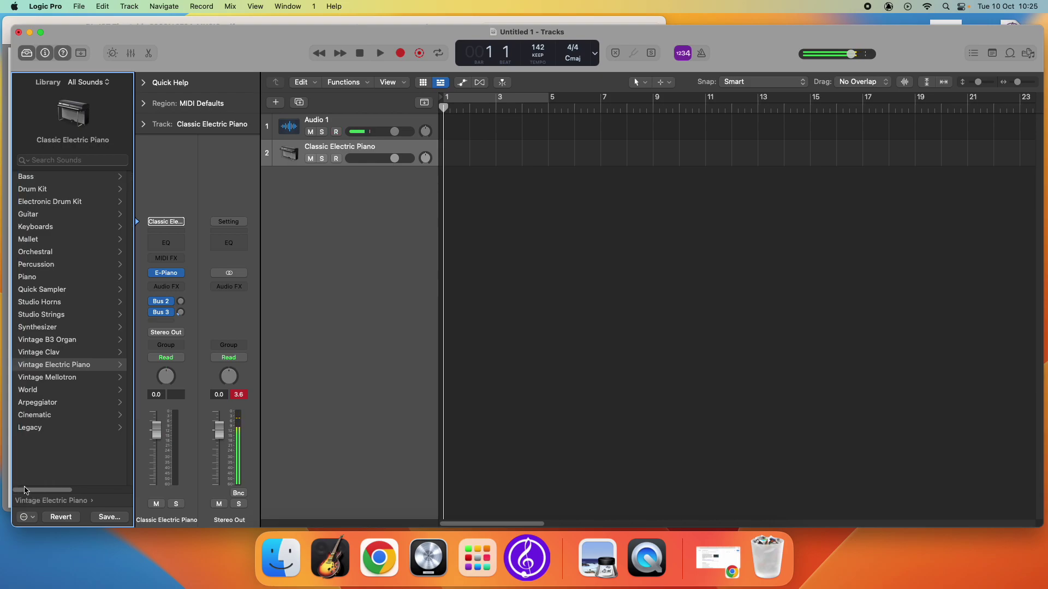
{"action": "left_click", "coordinate": [55, 265]}
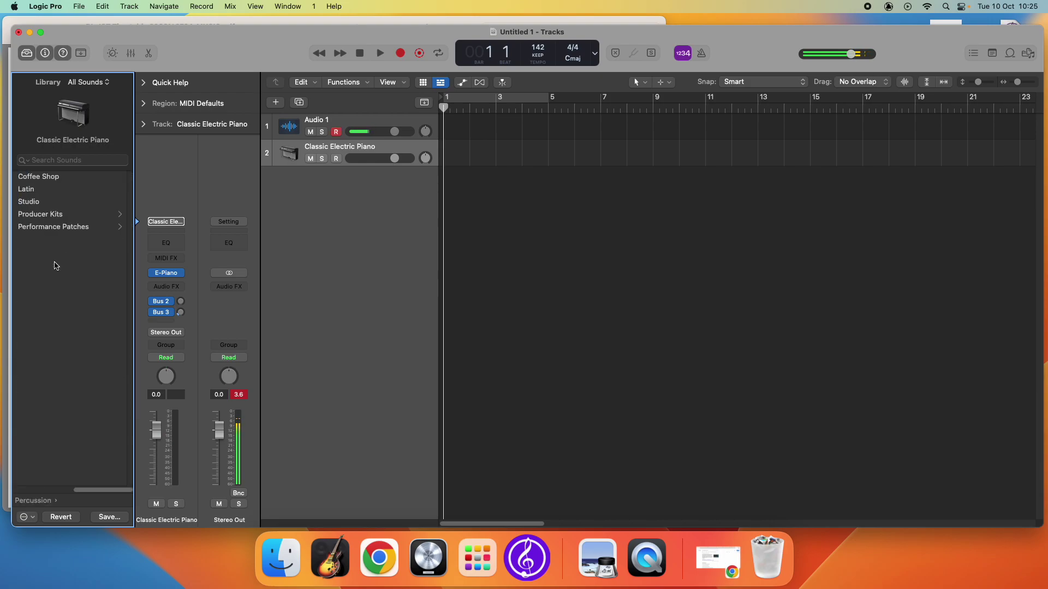
{"action": "left_click", "coordinate": [42, 203]}
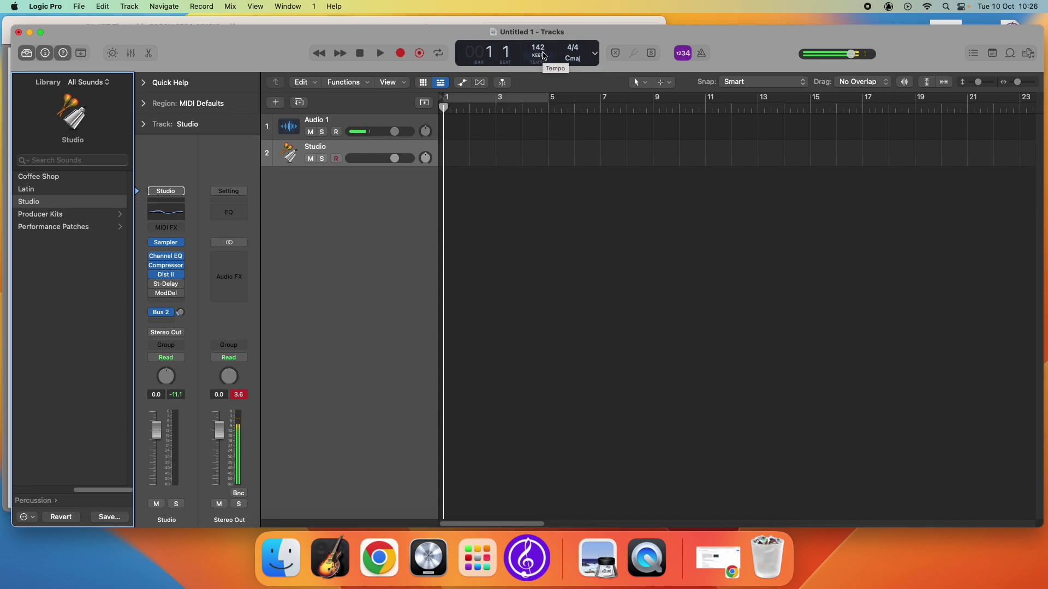
Set the project tempo to 84 and enable the metronome, playing a short stretch to hear the click.
{"action": "left_click_drag", "start_coordinate": [542, 57], "coordinate": [534, 167]}
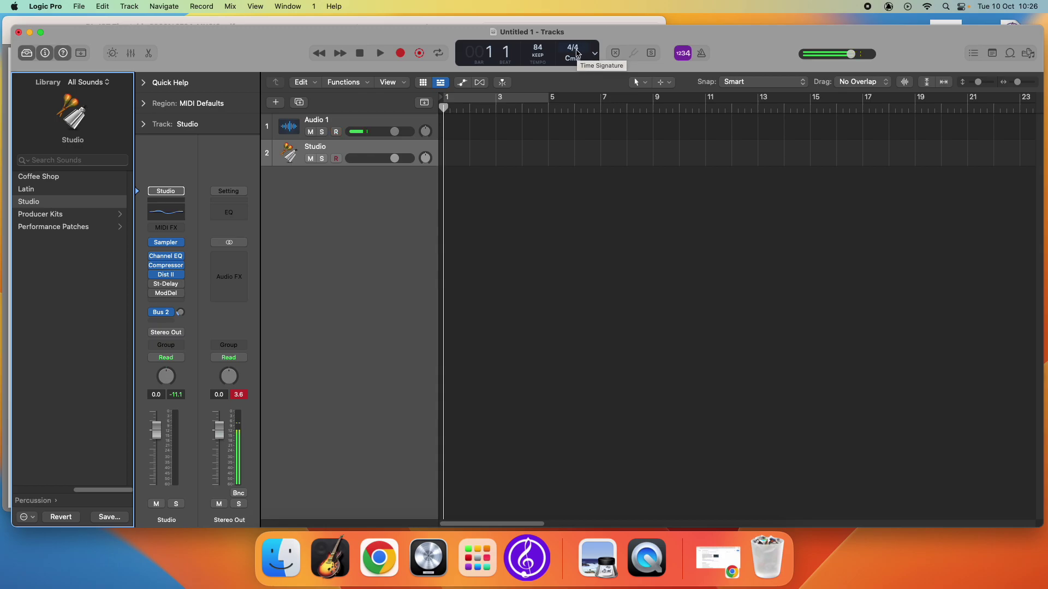
{"action": "left_click", "coordinate": [702, 54]}
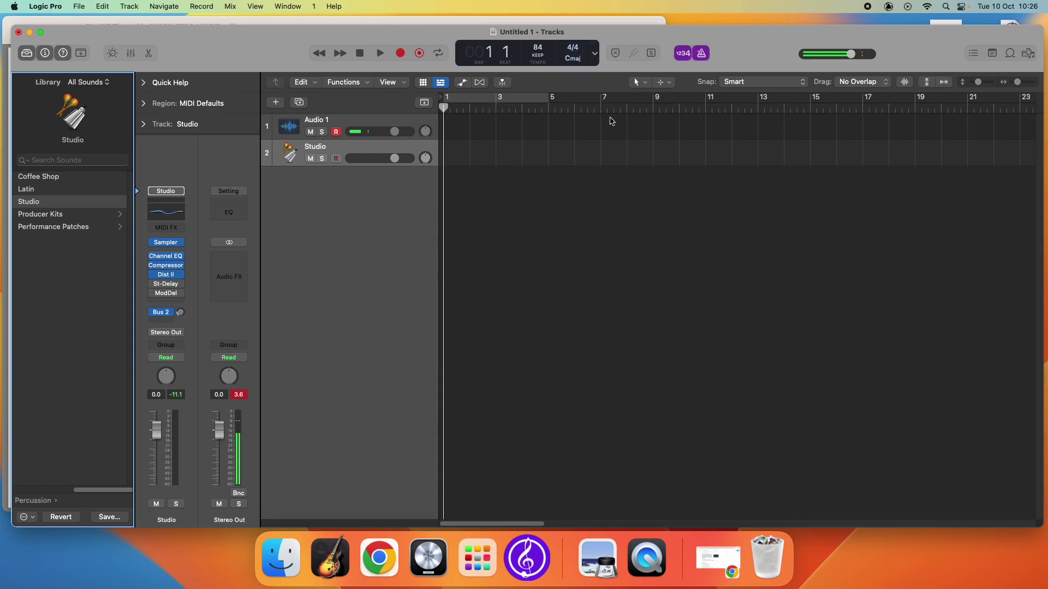
{"action": "key", "text": "space"}
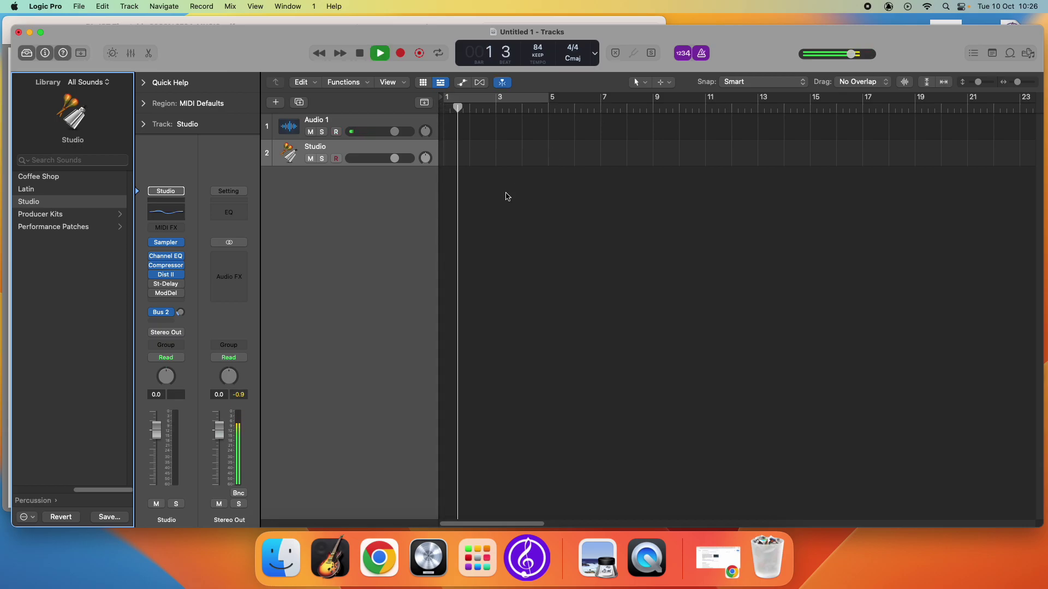
{"action": "key", "text": "space"}
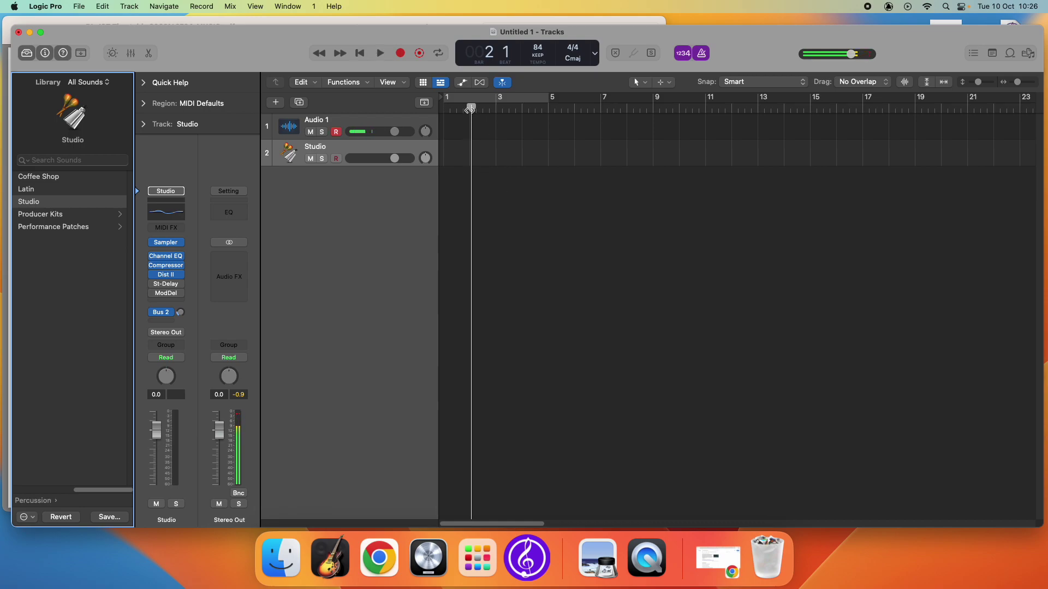
Record a one-bar Conga Low rhythm on the Studio track, starting from bar 1.
{"action": "left_click_drag", "start_coordinate": [471, 107], "coordinate": [421, 104]}
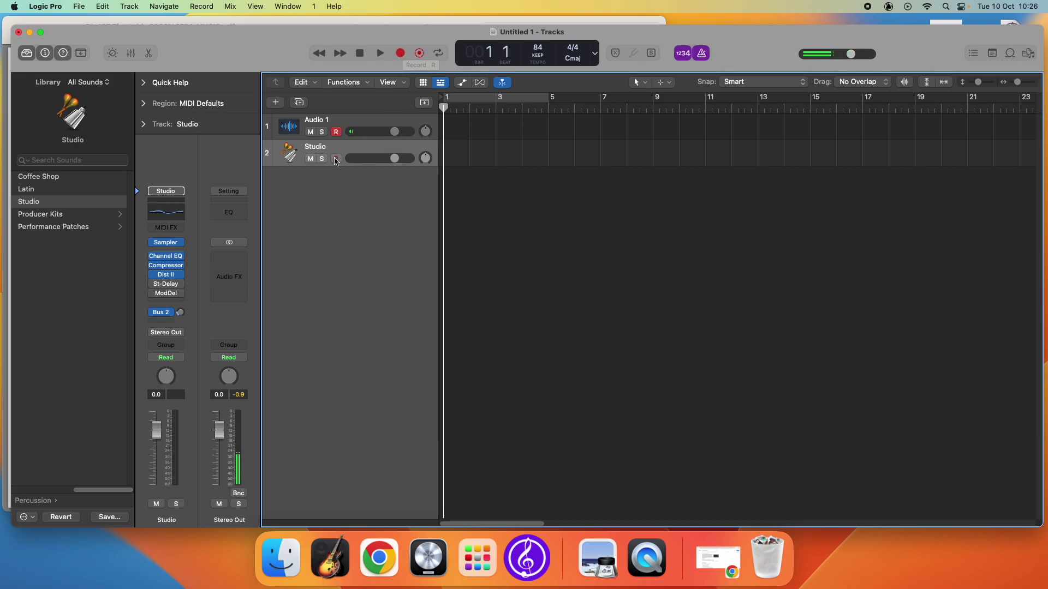
{"action": "left_click", "coordinate": [401, 54]}
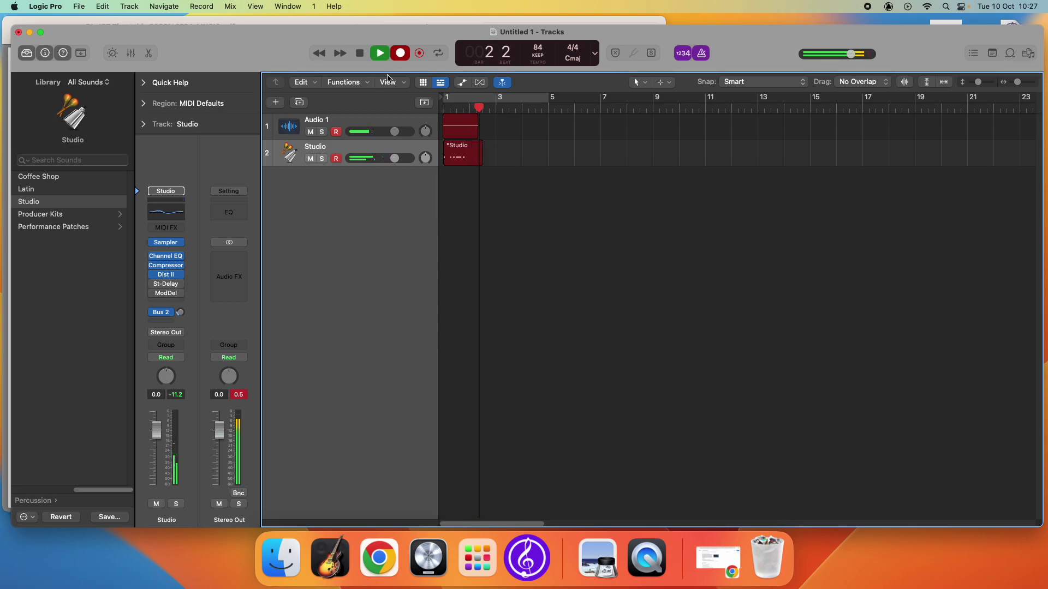
{"action": "key", "text": "space"}
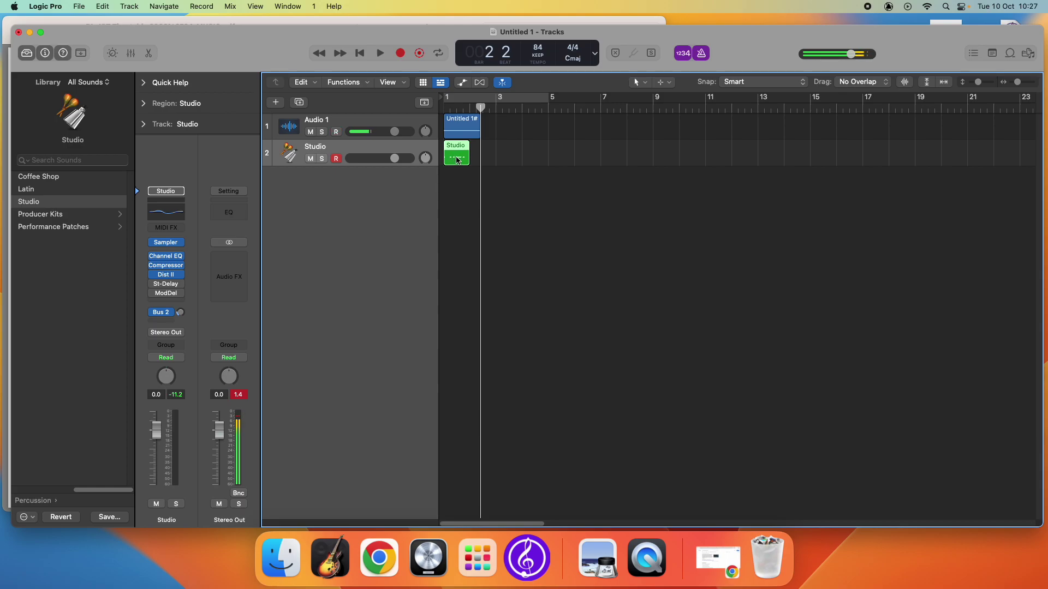
Quantize all notes of the recorded Studio region to 1/16 Note in the Piano Roll.
{"action": "double_click", "coordinate": [458, 160]}
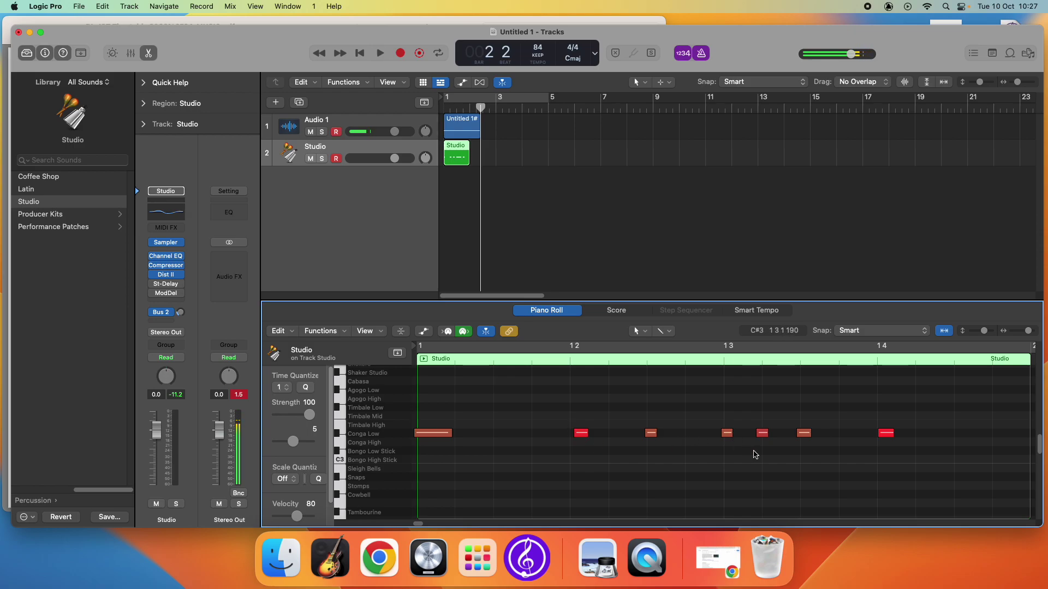
{"action": "left_click_drag", "start_coordinate": [920, 401], "coordinate": [425, 469]}
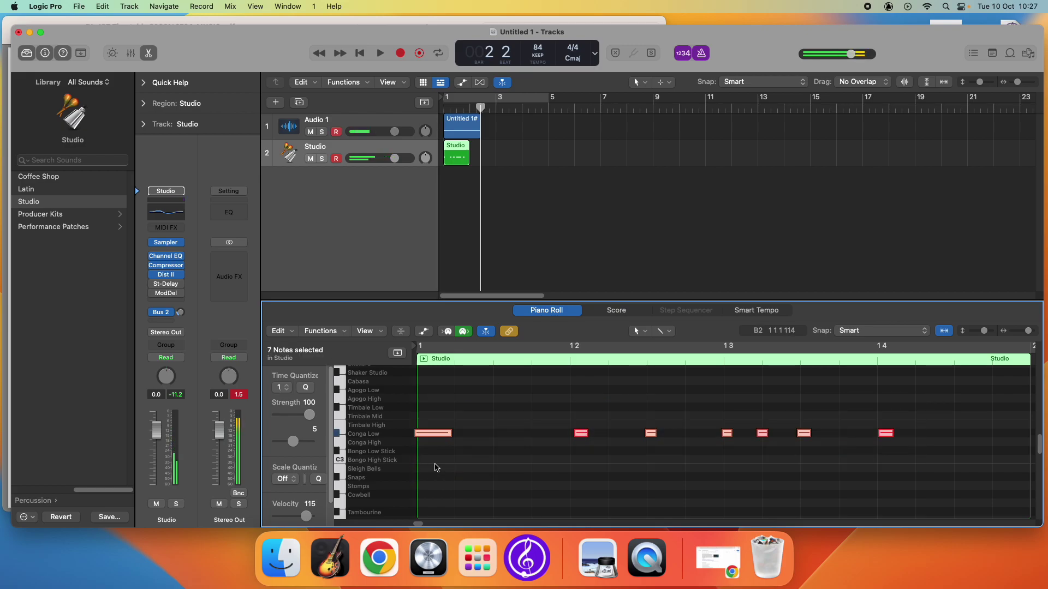
{"action": "left_click", "coordinate": [282, 388]}
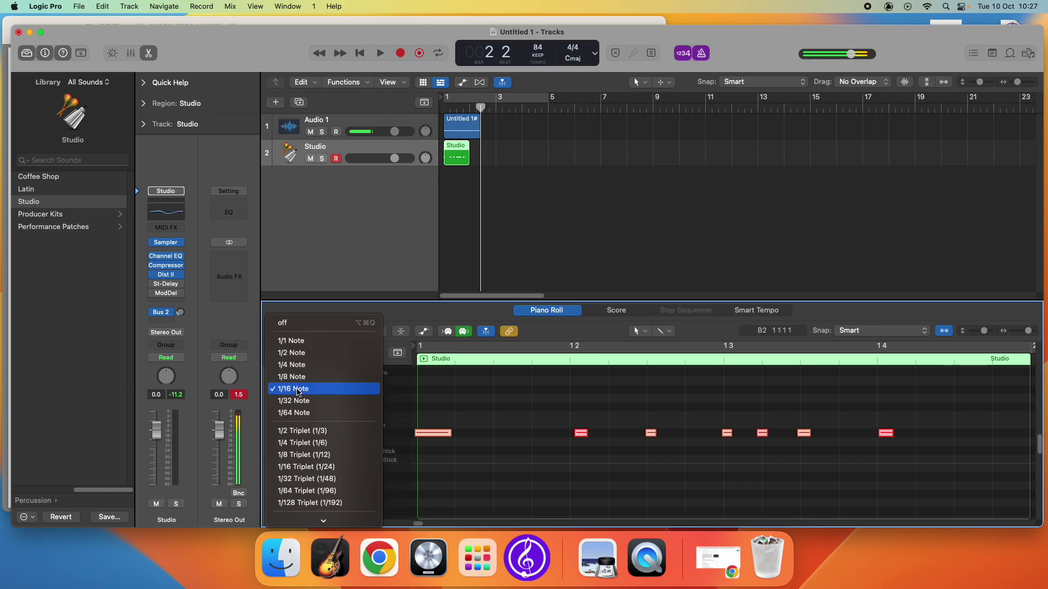
{"action": "left_click", "coordinate": [299, 392]}
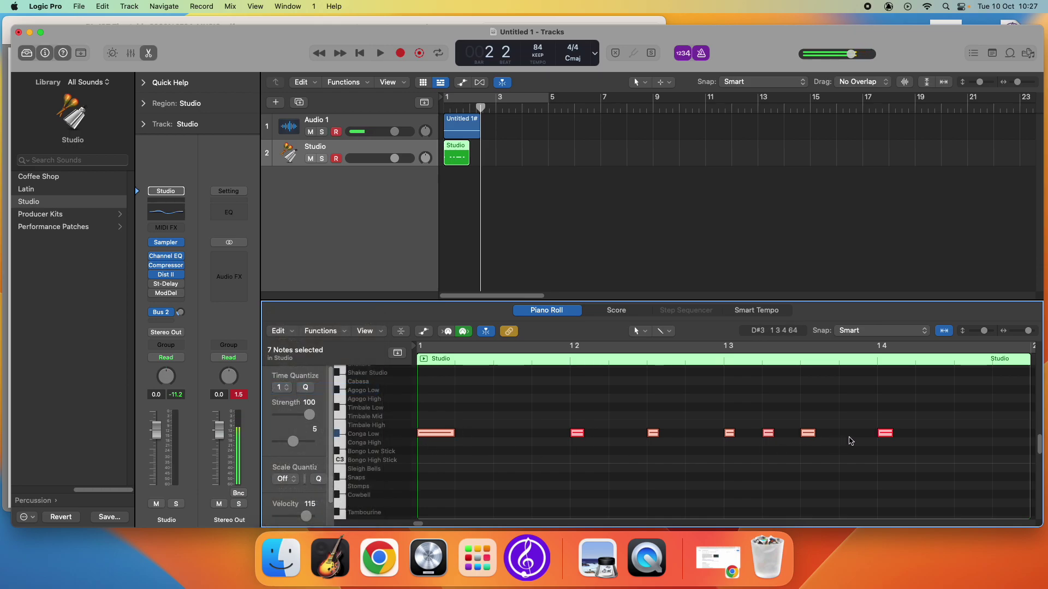
Switch the conga notes' time quantize off and back to 1/16 Note to compare their timing.
{"action": "left_click", "coordinate": [278, 392]}
{"action": "left_click", "coordinate": [299, 326]}
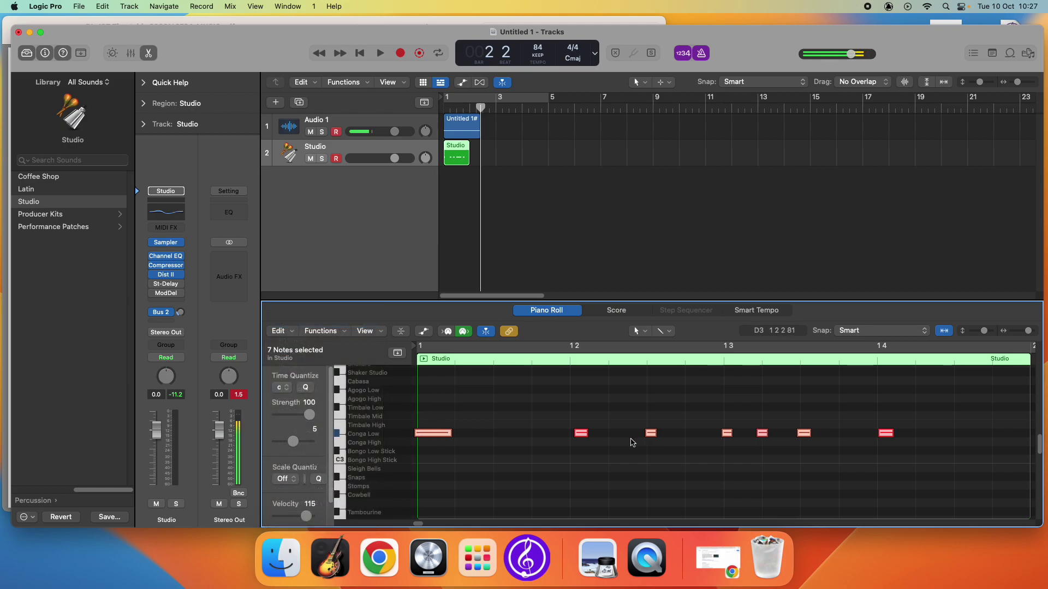
{"action": "left_click", "coordinate": [280, 388]}
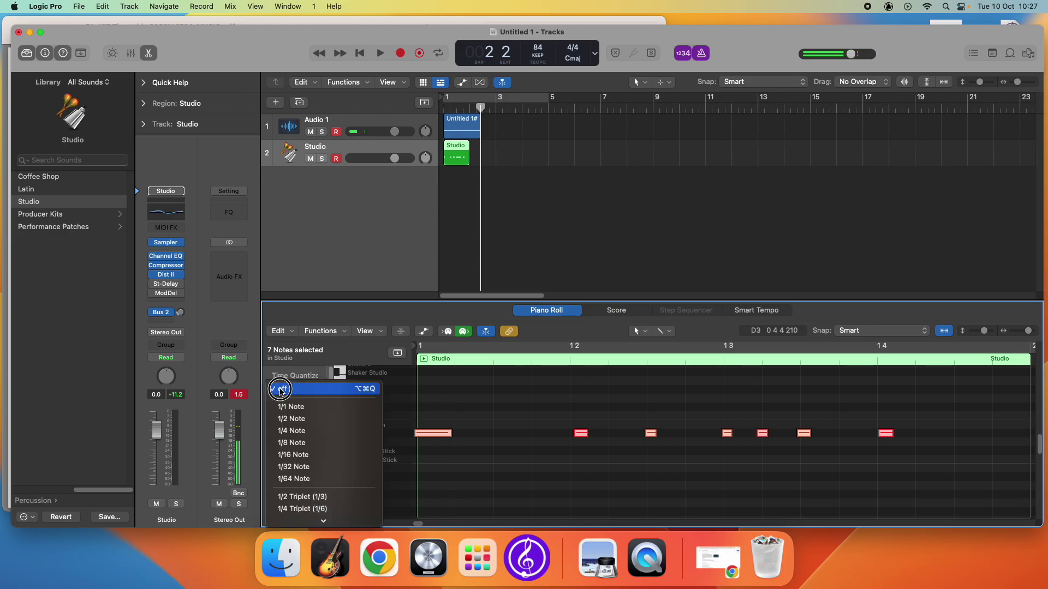
{"action": "left_click", "coordinate": [295, 455]}
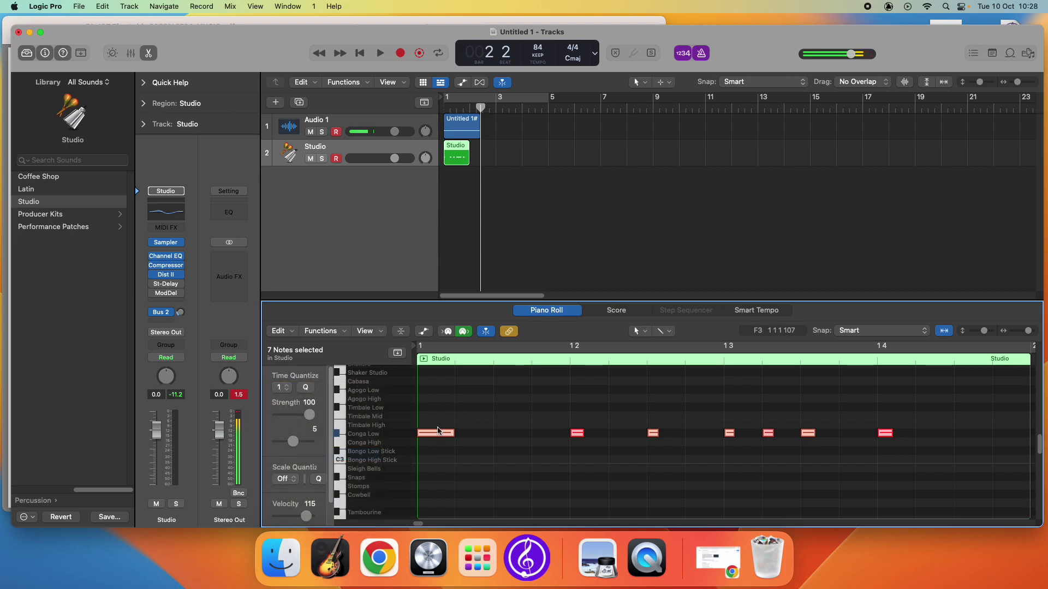
{"action": "left_click", "coordinate": [714, 409]}
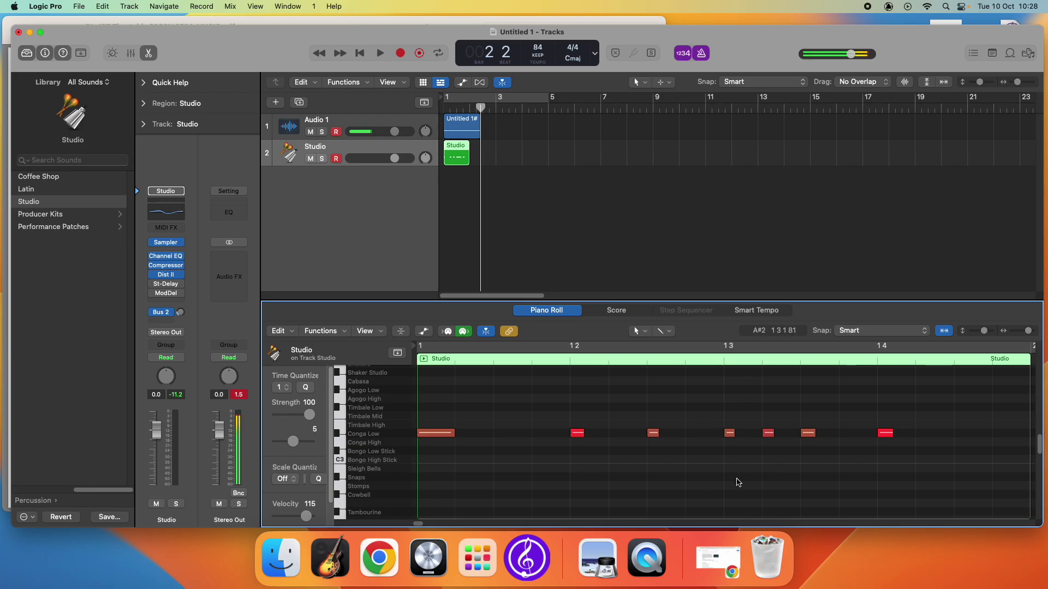
{"action": "left_click_drag", "start_coordinate": [708, 384], "coordinate": [839, 485]}
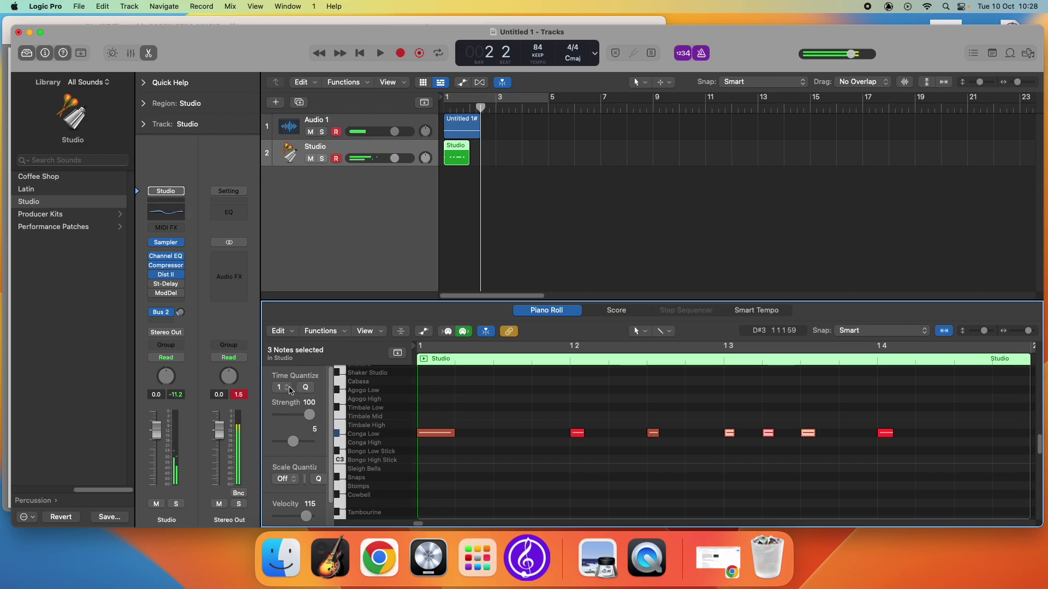
{"action": "left_click", "coordinate": [697, 410]}
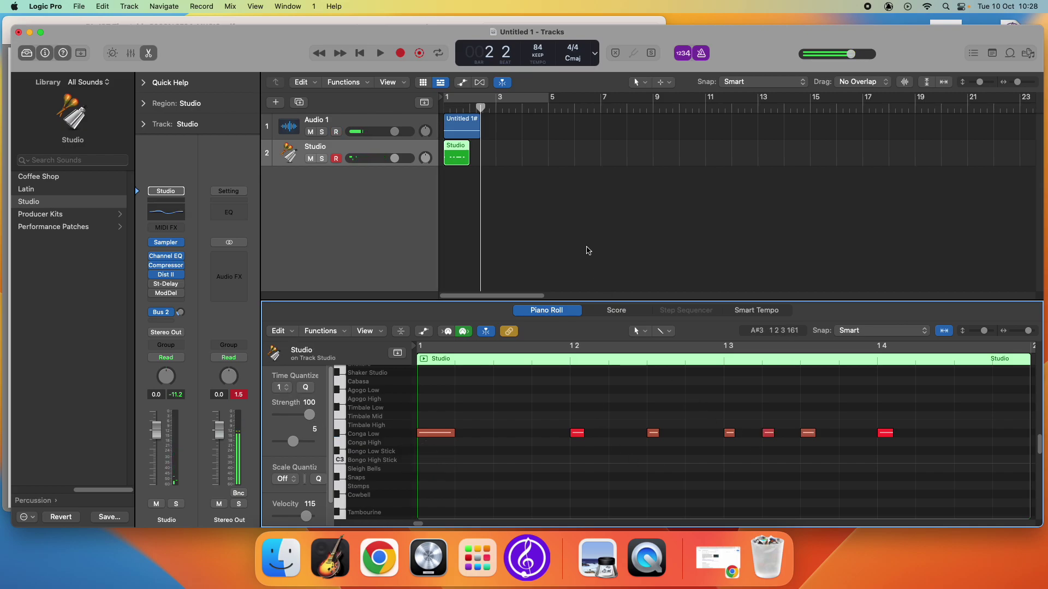
Play the quantized conga rhythm from bar 1 to check its timing.
{"action": "left_click", "coordinate": [482, 108]}
{"action": "left_click_drag", "start_coordinate": [482, 108], "coordinate": [444, 107]}
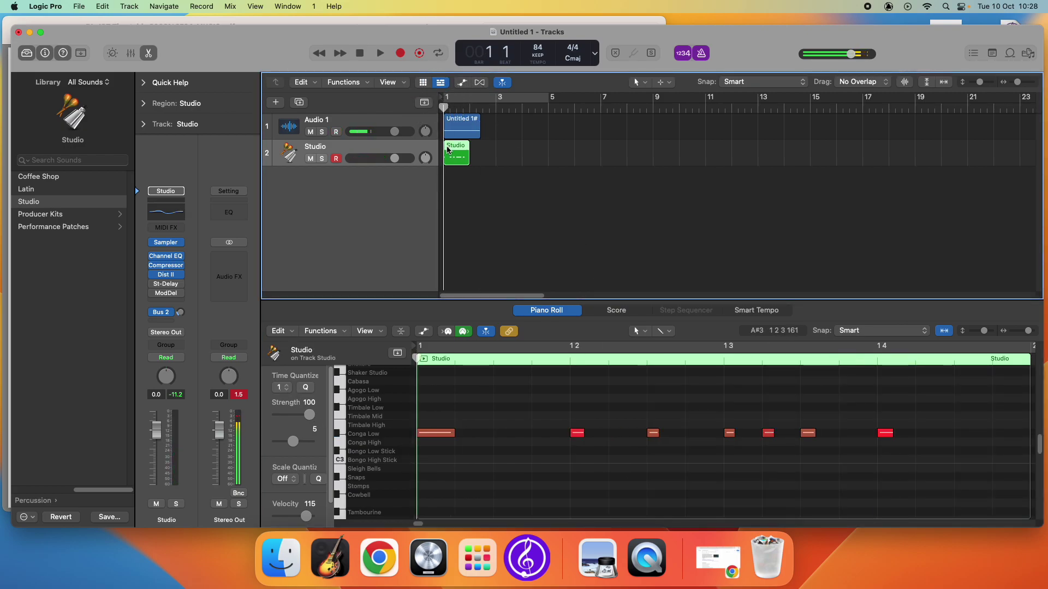
{"action": "key", "text": "space"}
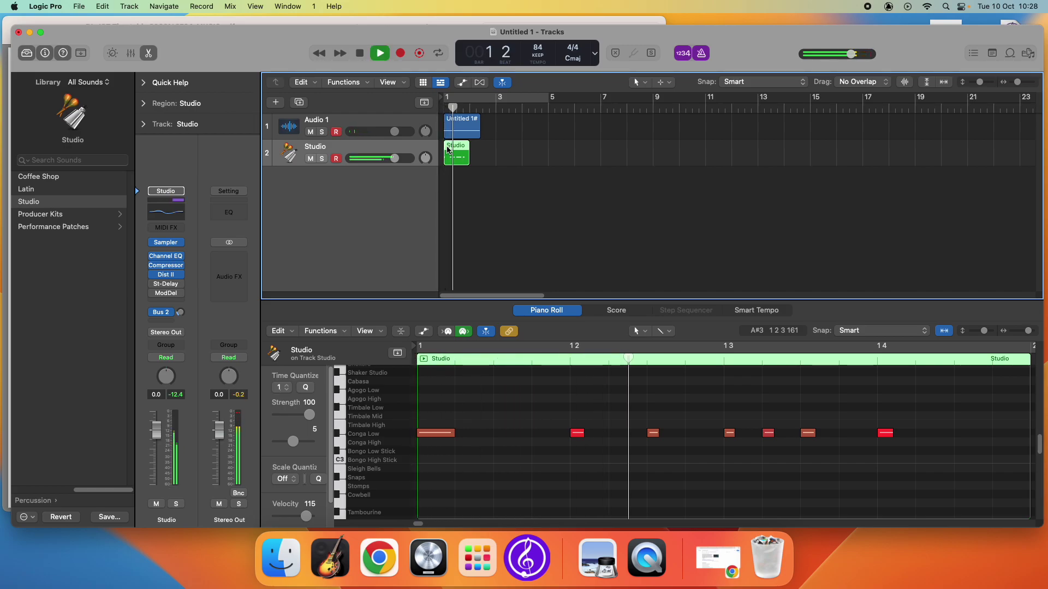
{"action": "key", "text": "space"}
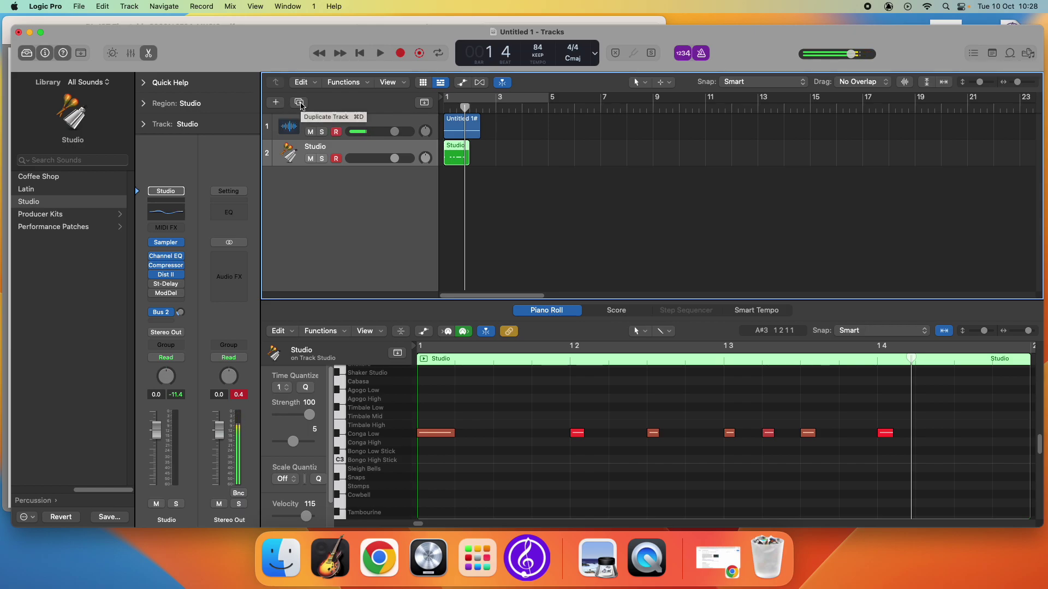
Duplicate the Studio track and delete the unwanted Audio 1 region together with its recorded file.
{"action": "left_click", "coordinate": [299, 103]}
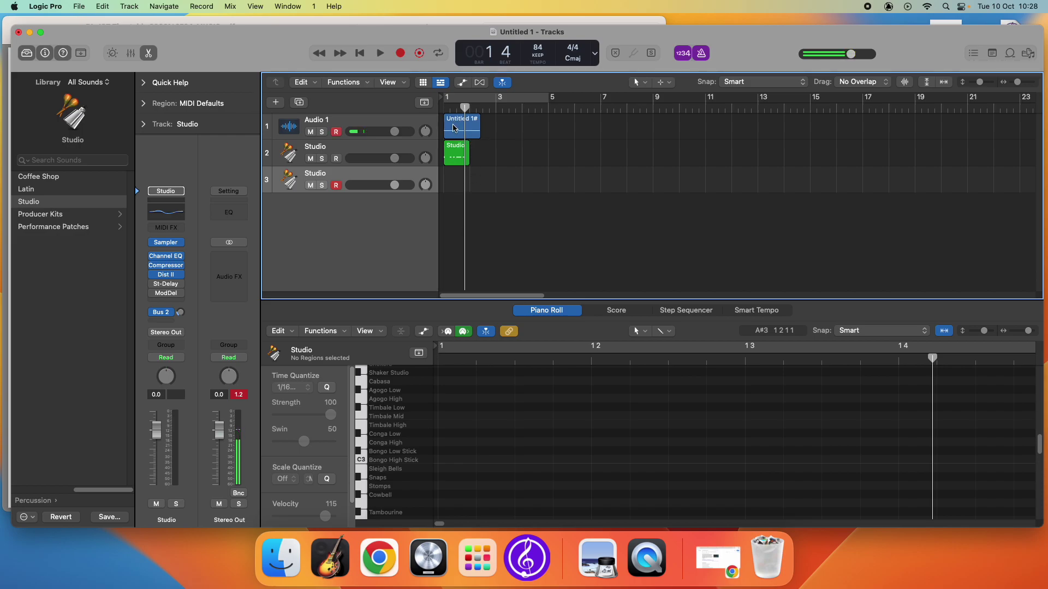
{"action": "left_click", "coordinate": [459, 127]}
{"action": "key", "text": "Delete"}
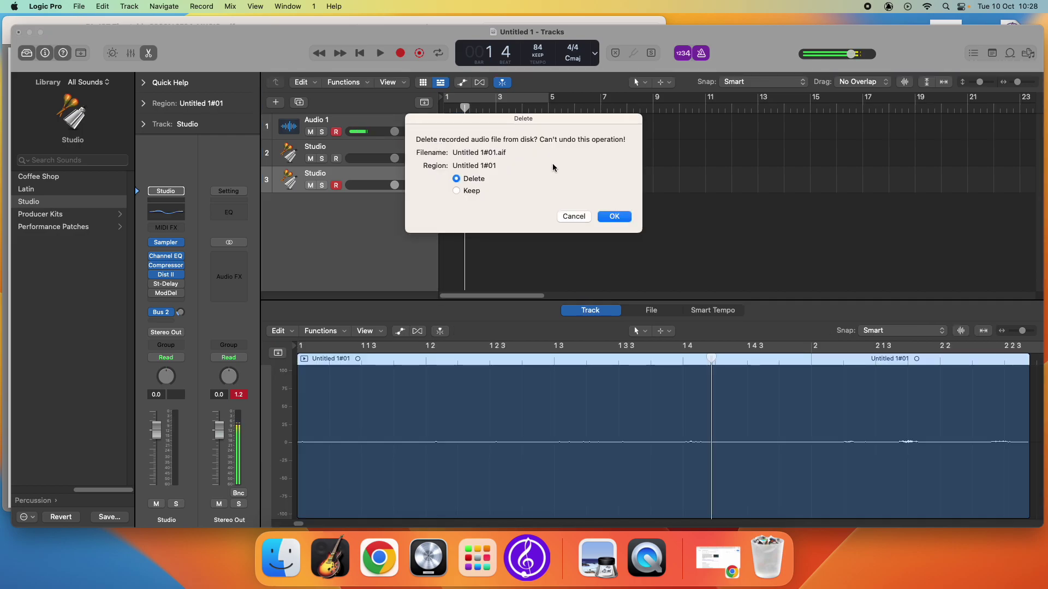
{"action": "left_click", "coordinate": [614, 216]}
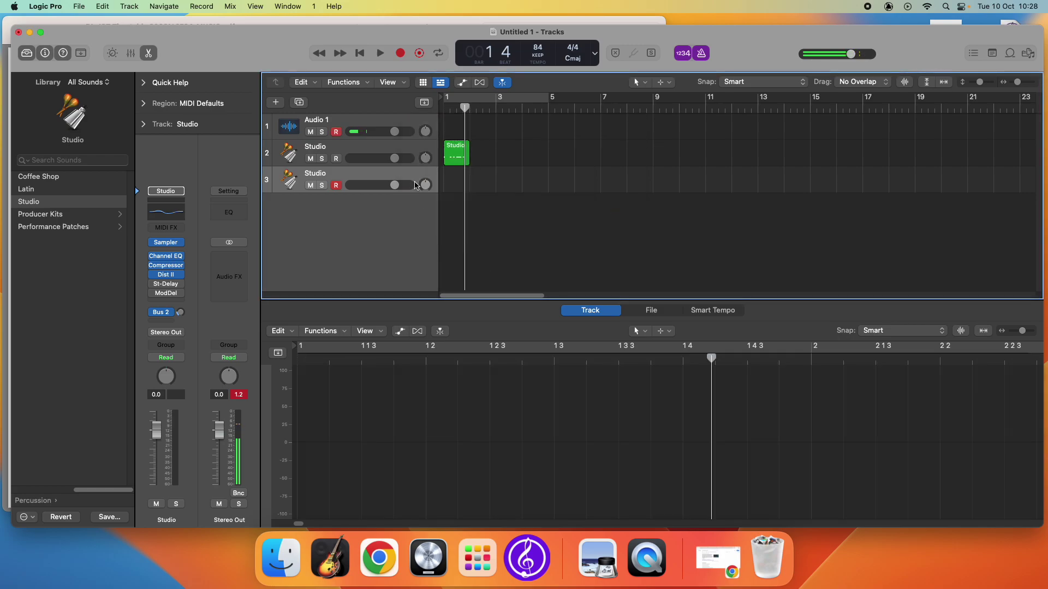
Record a one-bar Agogo Low rhythm on the duplicated Studio track, starting from bar 1.
{"action": "left_click", "coordinate": [435, 108]}
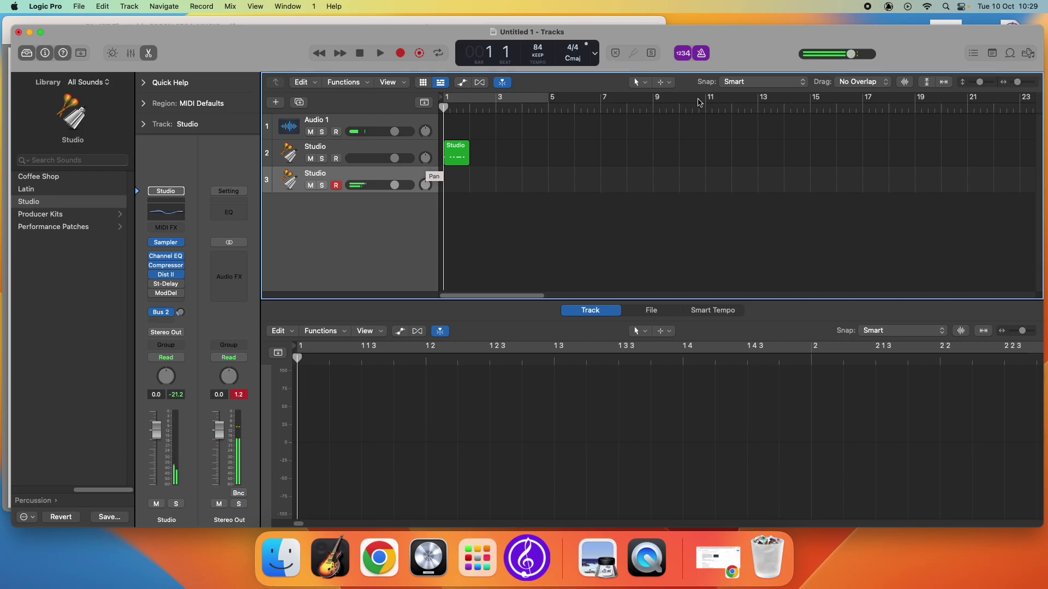
{"action": "left_click", "coordinate": [401, 53]}
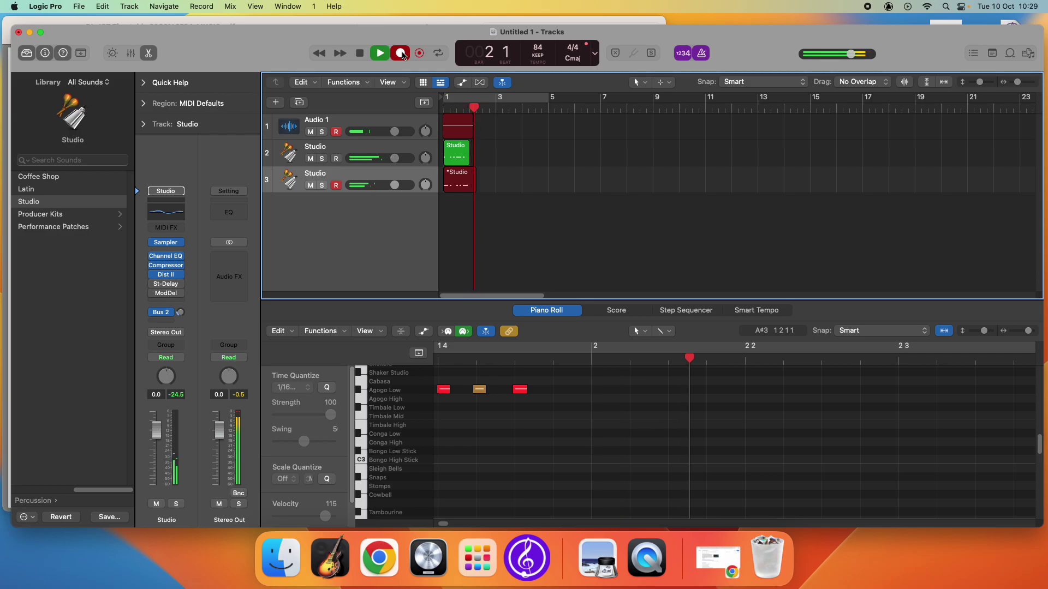
{"action": "left_click", "coordinate": [401, 53]}
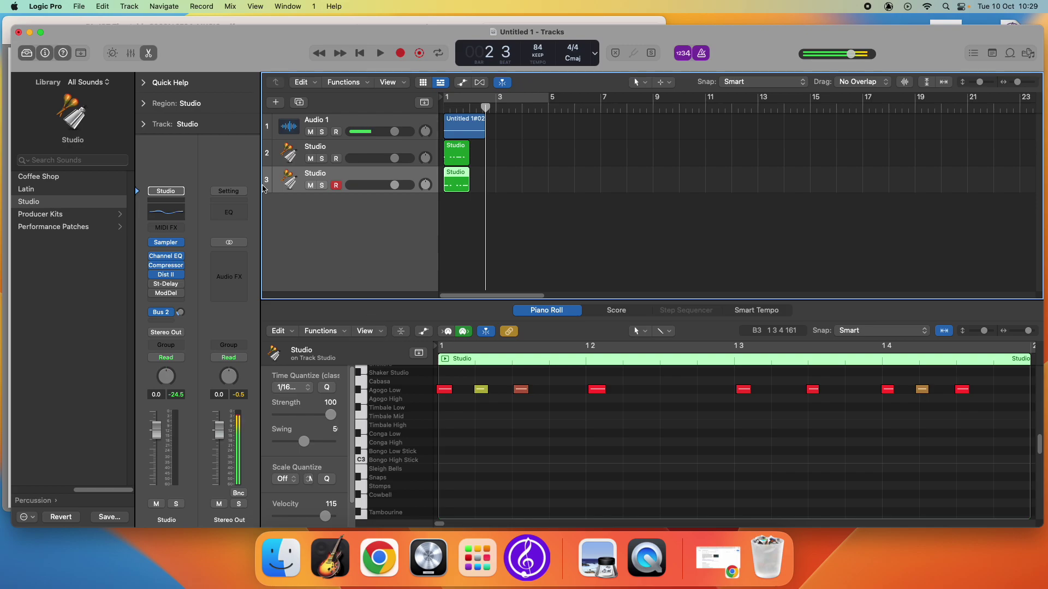
Quantize all notes of the new agogo region to the 1/16 grid in the Piano Roll.
{"action": "left_click", "coordinate": [150, 53]}
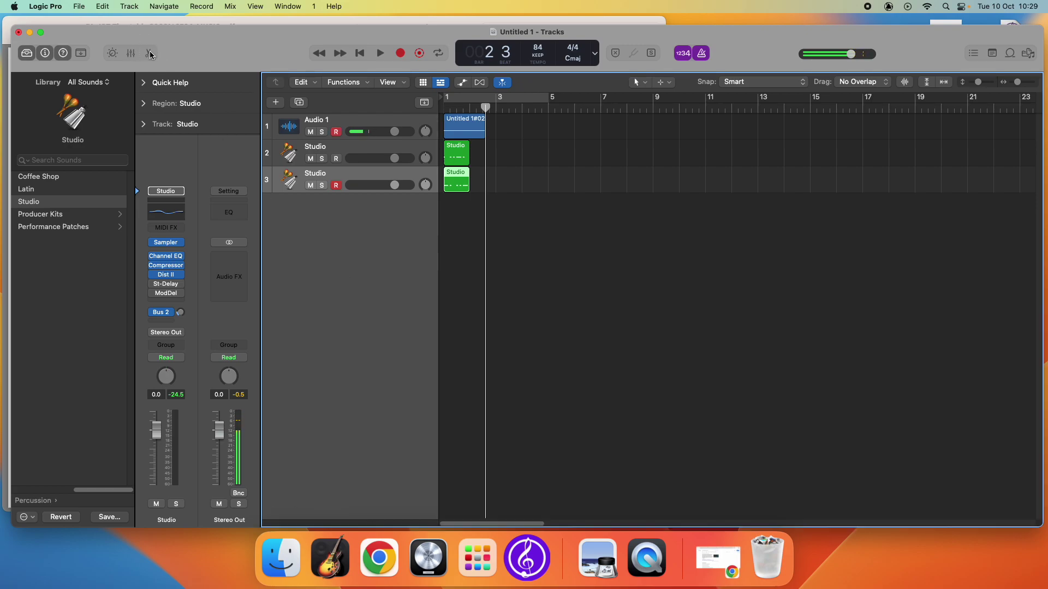
{"action": "left_click", "coordinate": [150, 53]}
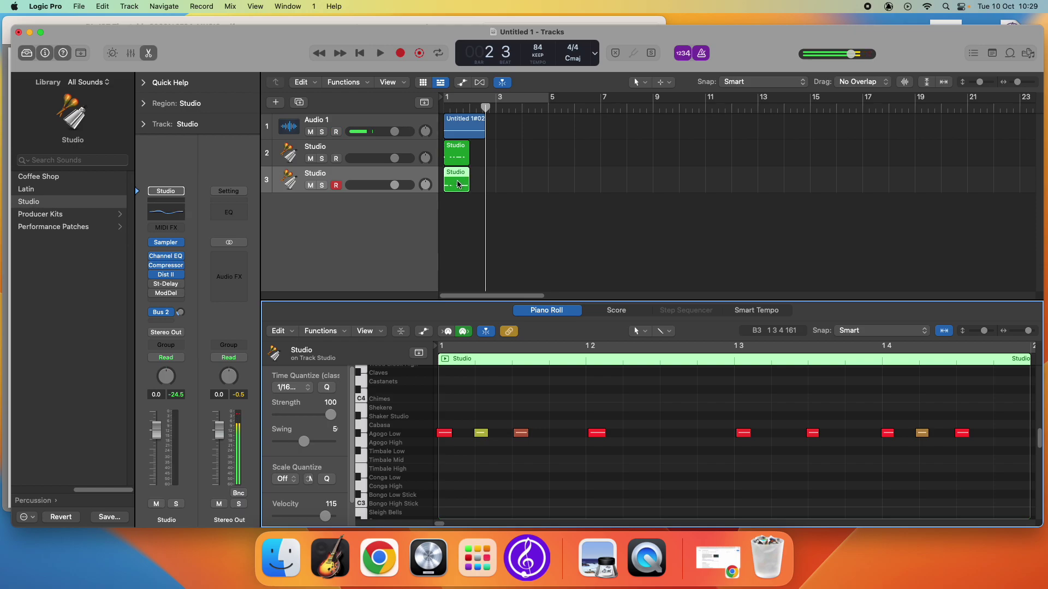
{"action": "left_click_drag", "start_coordinate": [999, 401], "coordinate": [431, 479]}
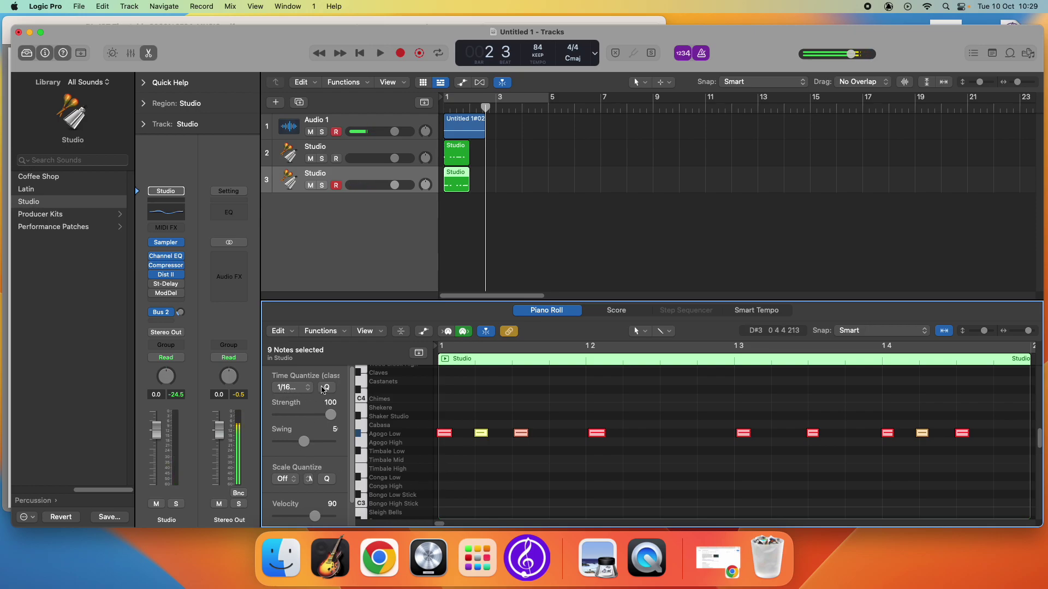
{"action": "left_click", "coordinate": [326, 388]}
Play the conga and agogo parts together from bar 1.
{"action": "left_click_drag", "start_coordinate": [485, 109], "coordinate": [442, 106]}
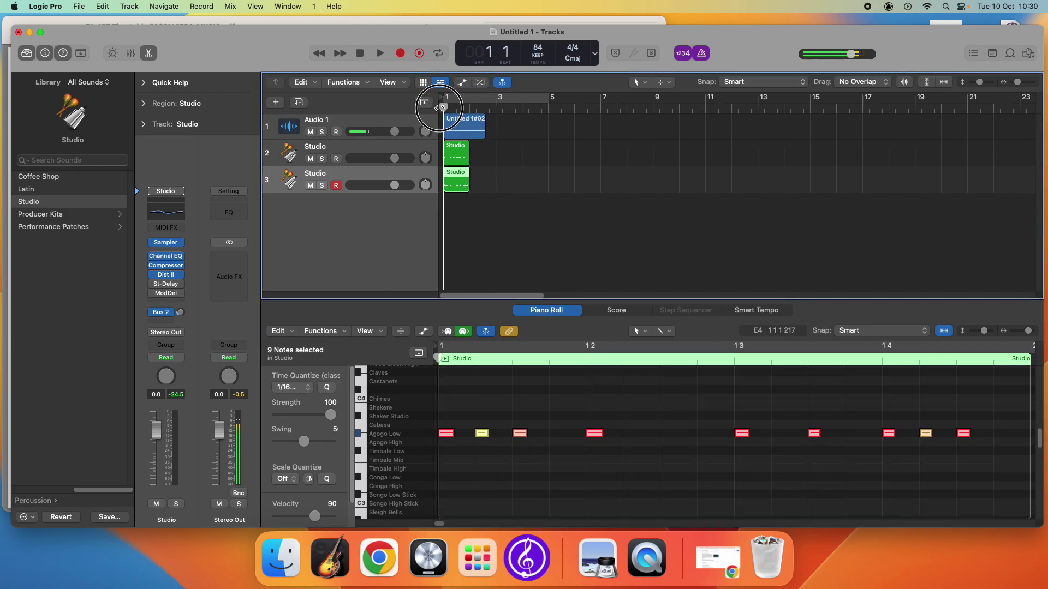
{"action": "left_click", "coordinate": [381, 53]}
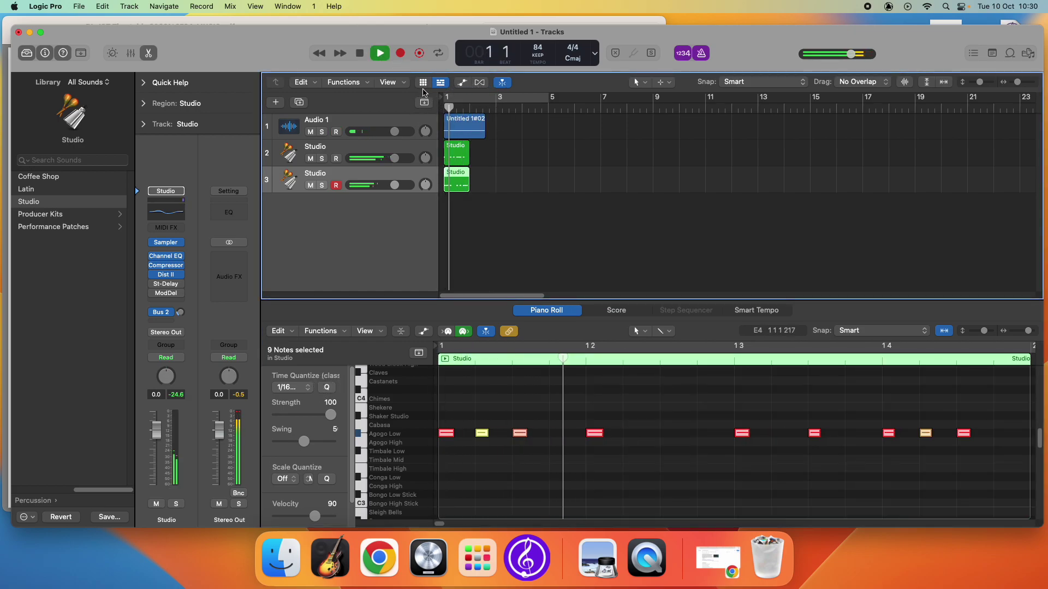
Stop playback and delete the unwanted recorded region on the Audio 1 track.
{"action": "left_click", "coordinate": [360, 53]}
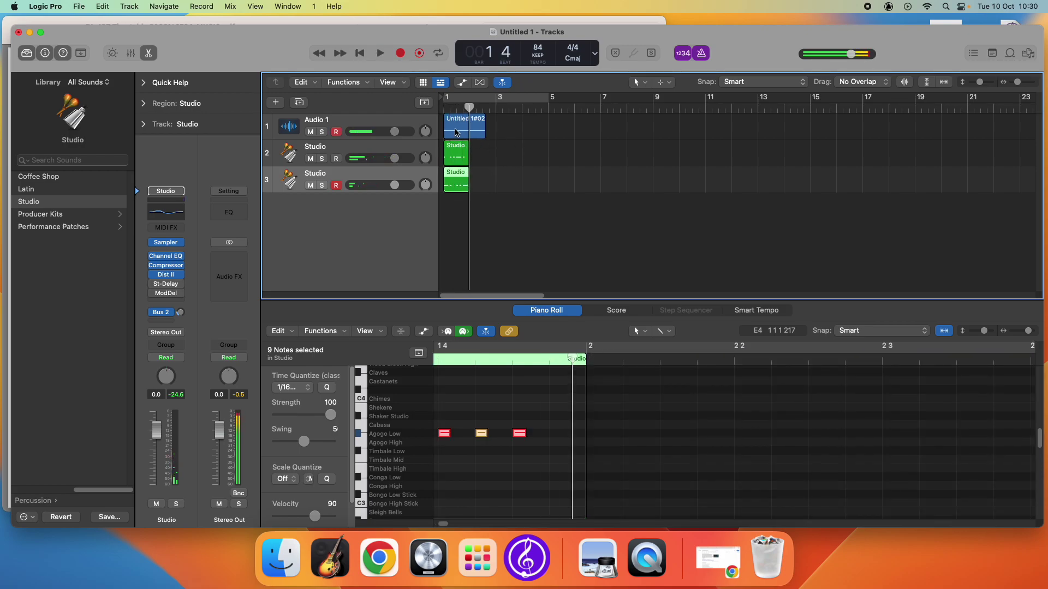
{"action": "left_click", "coordinate": [448, 132]}
{"action": "key", "text": "Delete"}
{"action": "key", "text": "Return"}
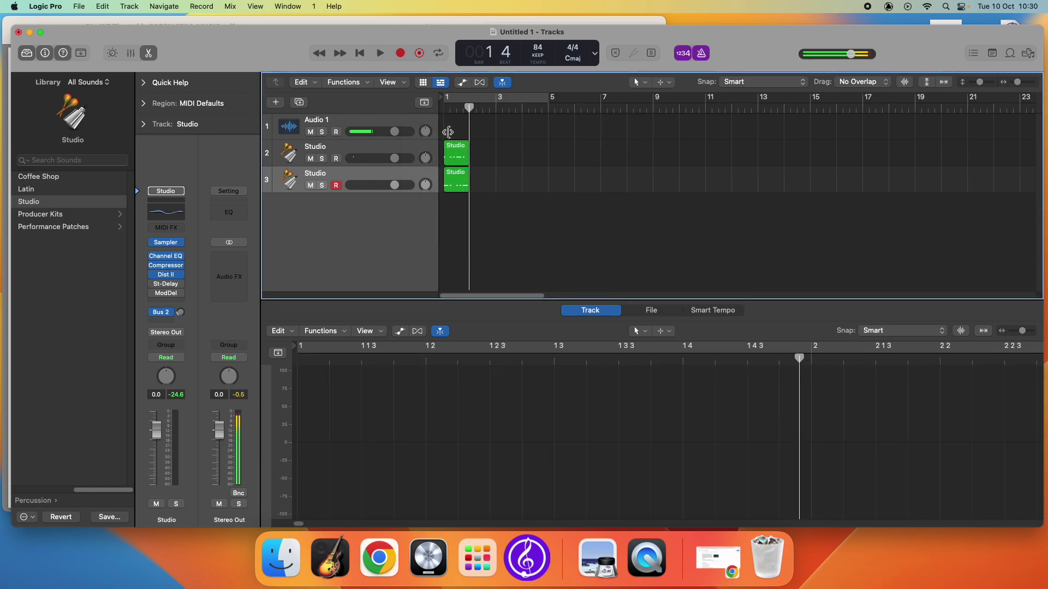
Enable cycling over bar 1 only and play the conga and agogo parts as a loop.
{"action": "left_click", "coordinate": [457, 102]}
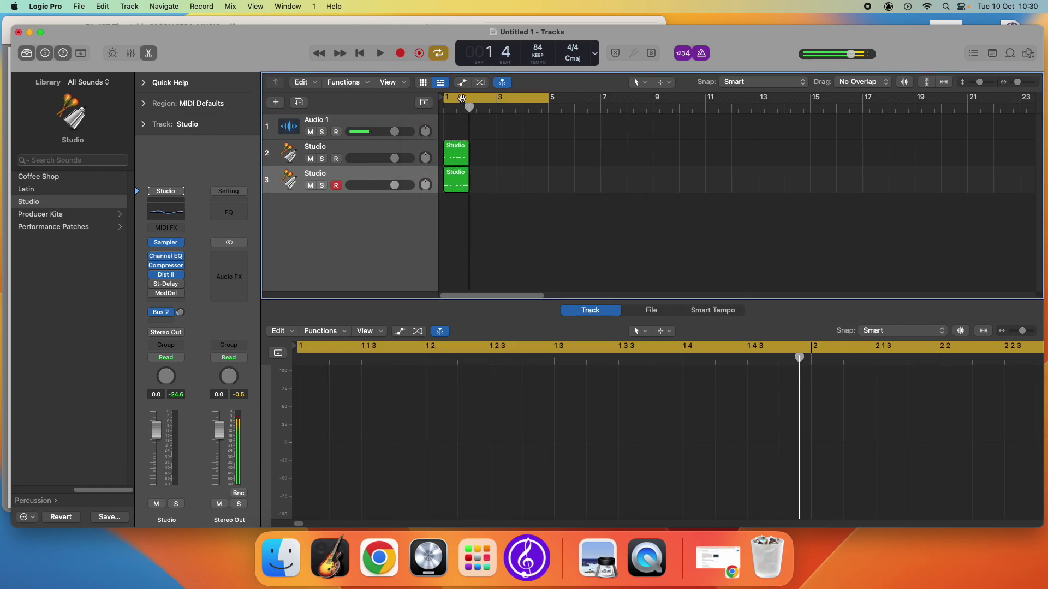
{"action": "left_click_drag", "start_coordinate": [546, 100], "coordinate": [468, 108]}
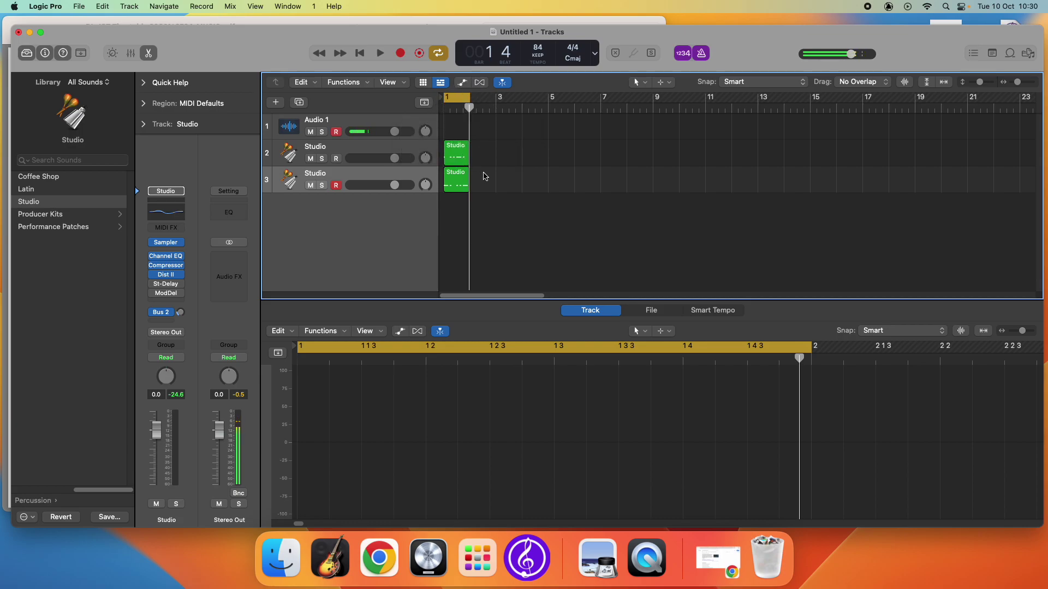
{"action": "key", "text": "space"}
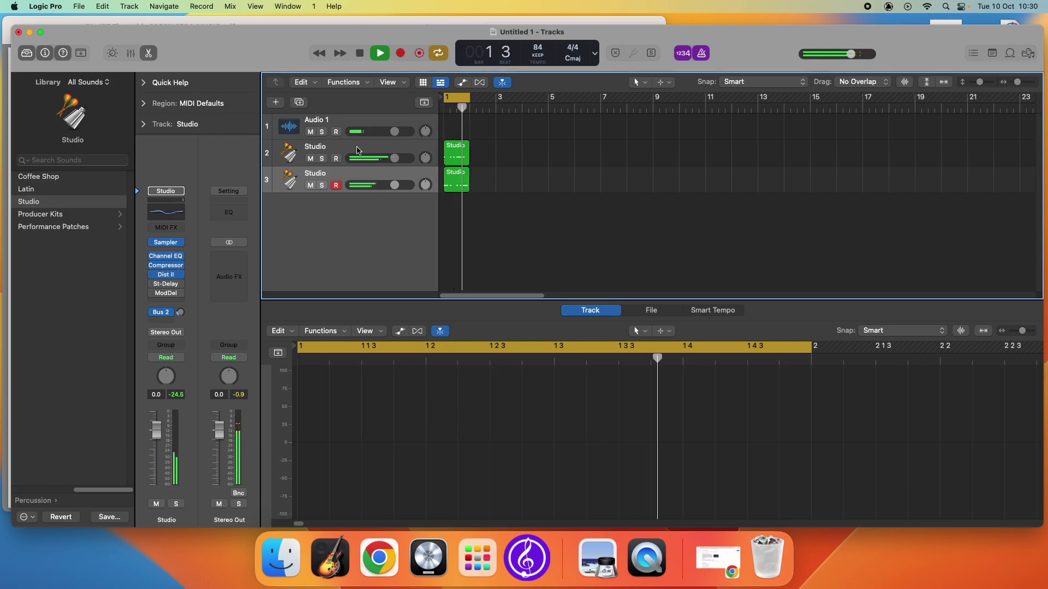
{"action": "key", "text": "space"}
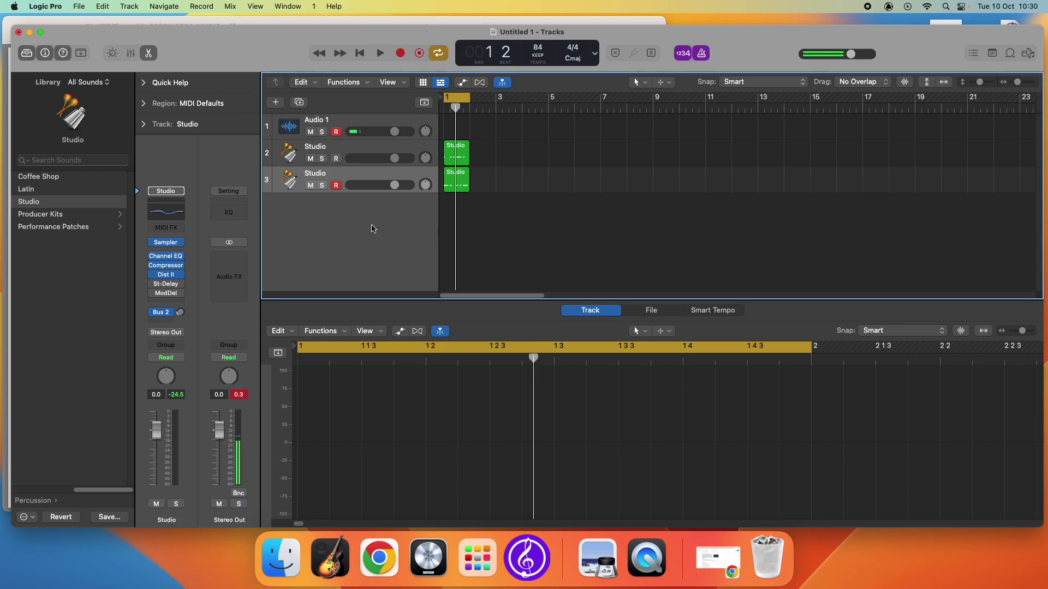
Duplicate the Studio track, arm the copy and record a one-bar Cabasa rhythm on it over the bar 1 cycle.
{"action": "left_click", "coordinate": [299, 104]}
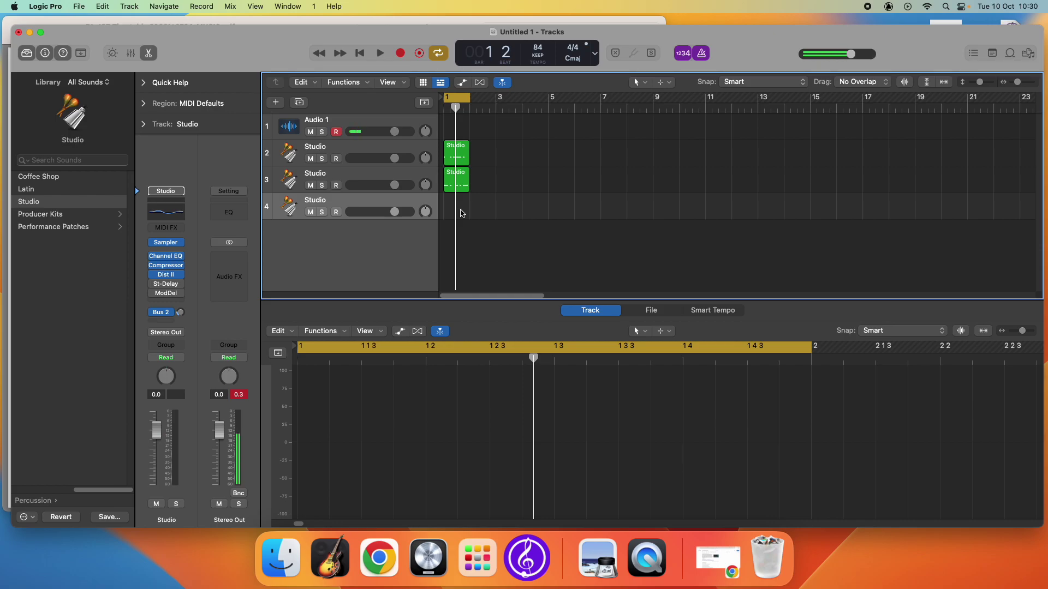
{"action": "left_click", "coordinate": [336, 213]}
{"action": "left_click", "coordinate": [458, 98]}
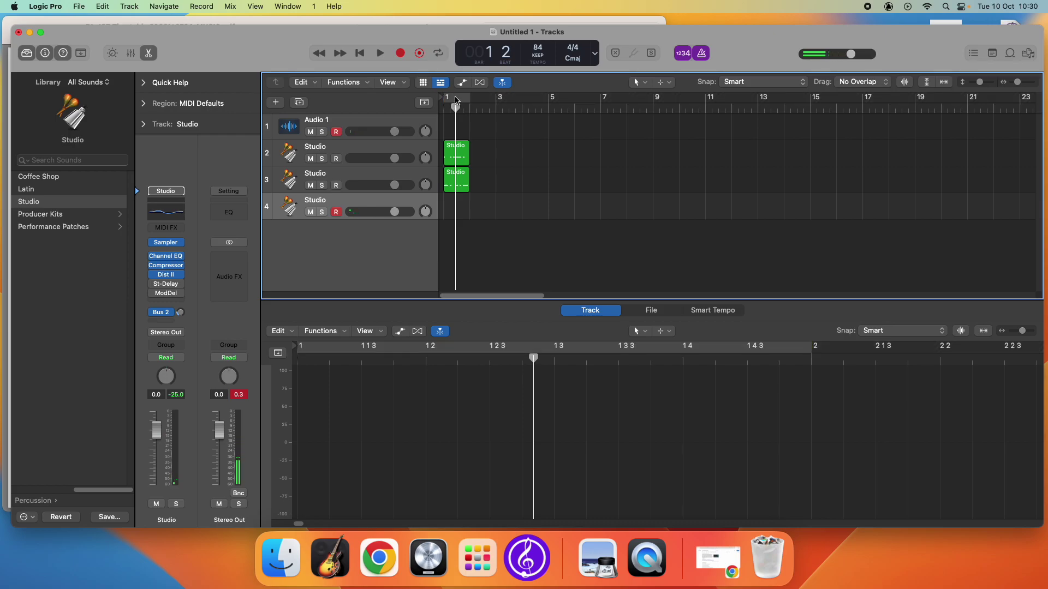
{"action": "left_click", "coordinate": [452, 99]}
{"action": "left_click", "coordinate": [400, 53]}
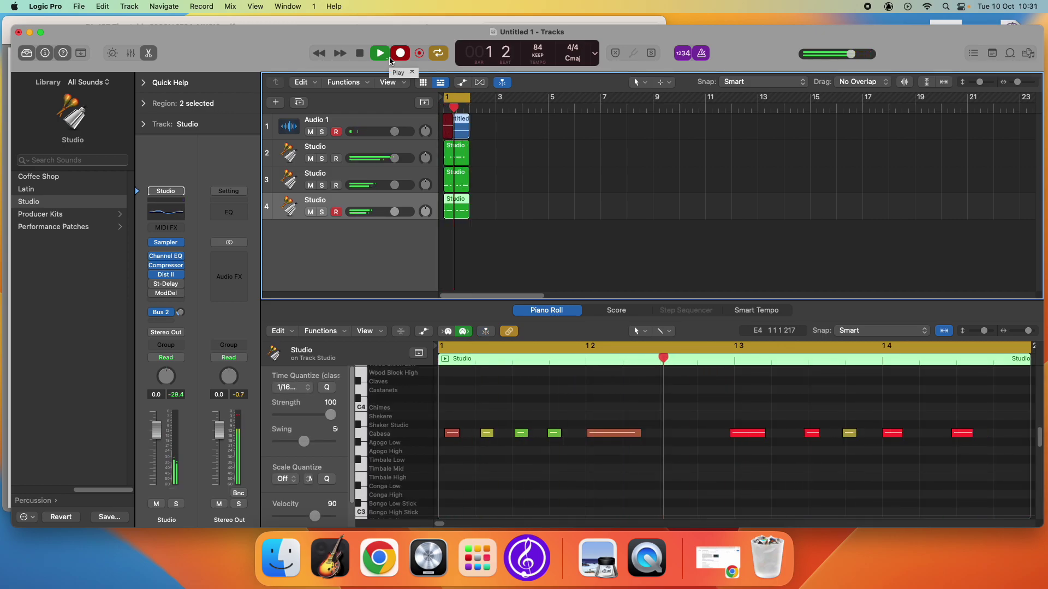
{"action": "key", "text": "space"}
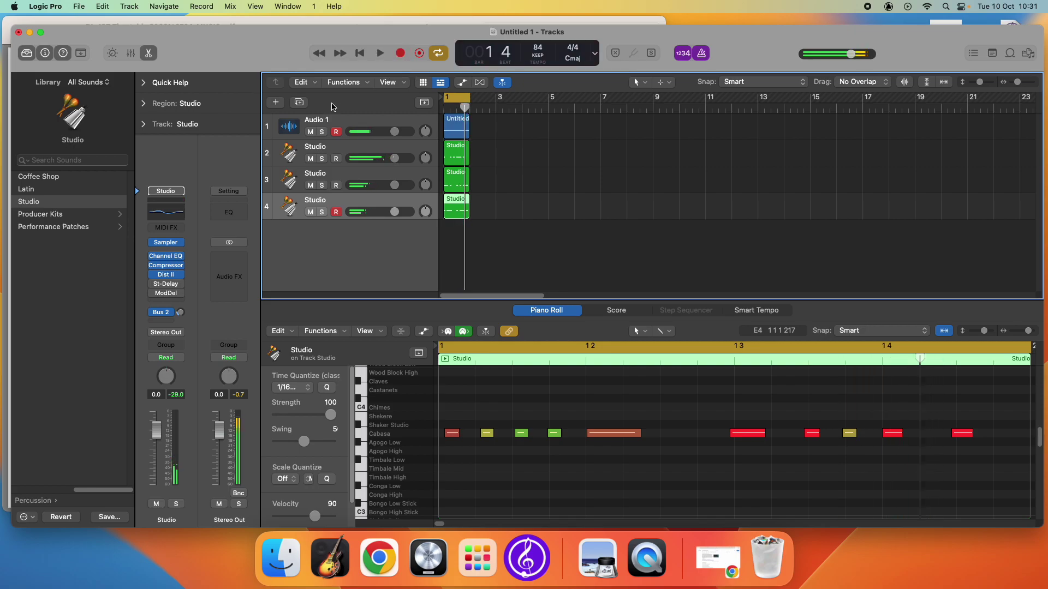
Quantize all notes of the new cabasa region to the 1/16 grid and play the loop.
{"action": "left_click_drag", "start_coordinate": [980, 406], "coordinate": [450, 470]}
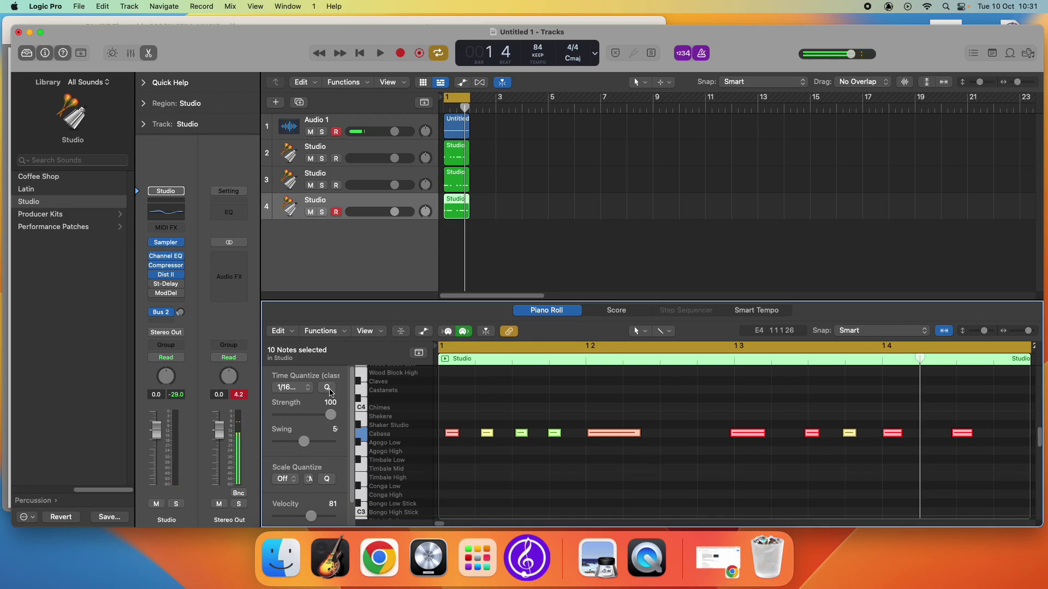
{"action": "left_click", "coordinate": [327, 389]}
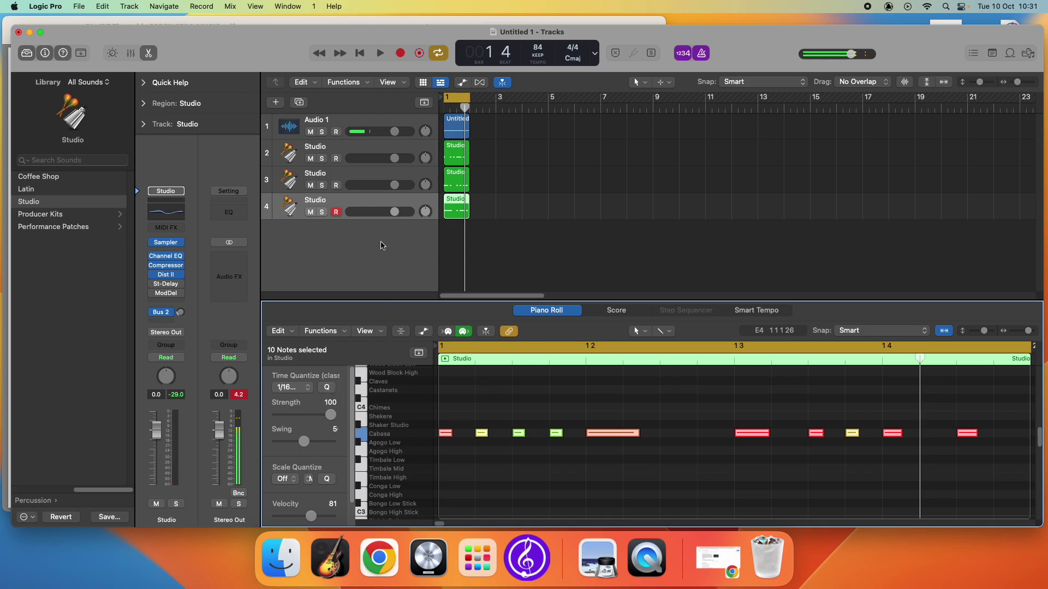
{"action": "key", "text": "space"}
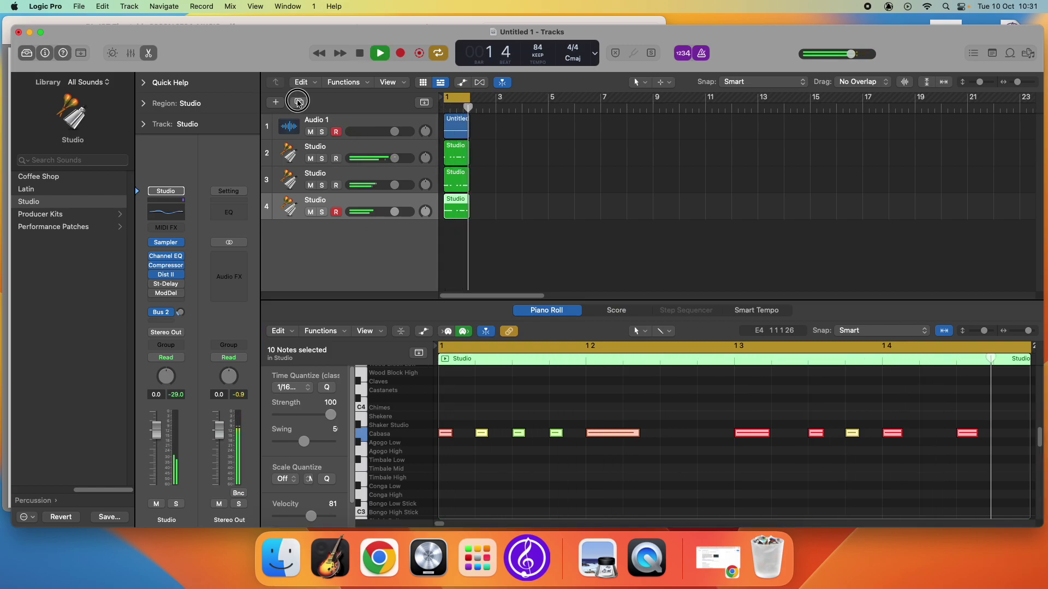
Duplicate the Studio track again, arm the new track and record a one-bar Cowbell rhythm on it.
{"action": "left_click", "coordinate": [297, 104]}
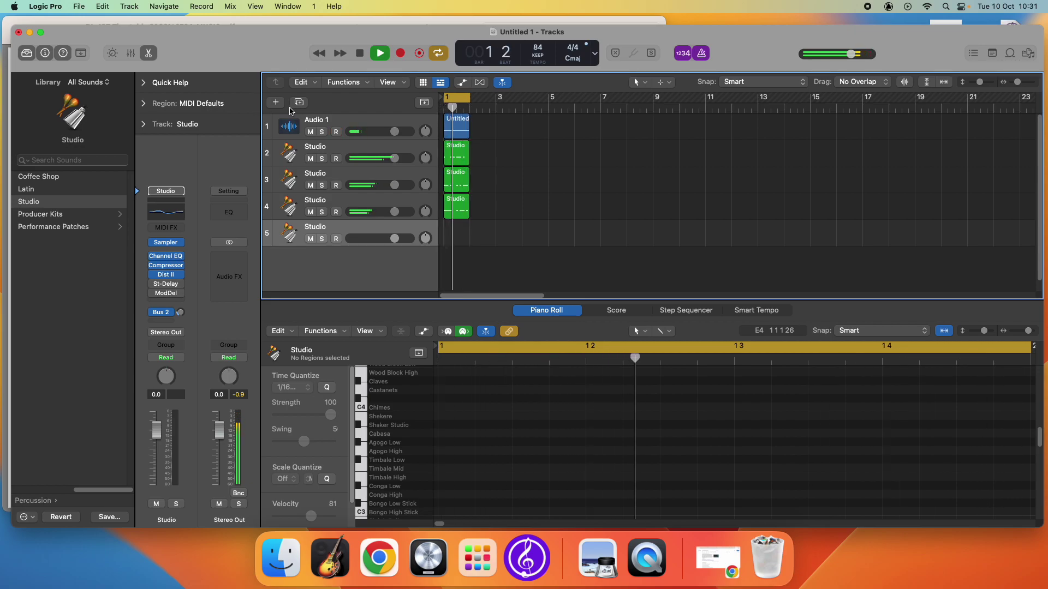
{"action": "left_click", "coordinate": [335, 238]}
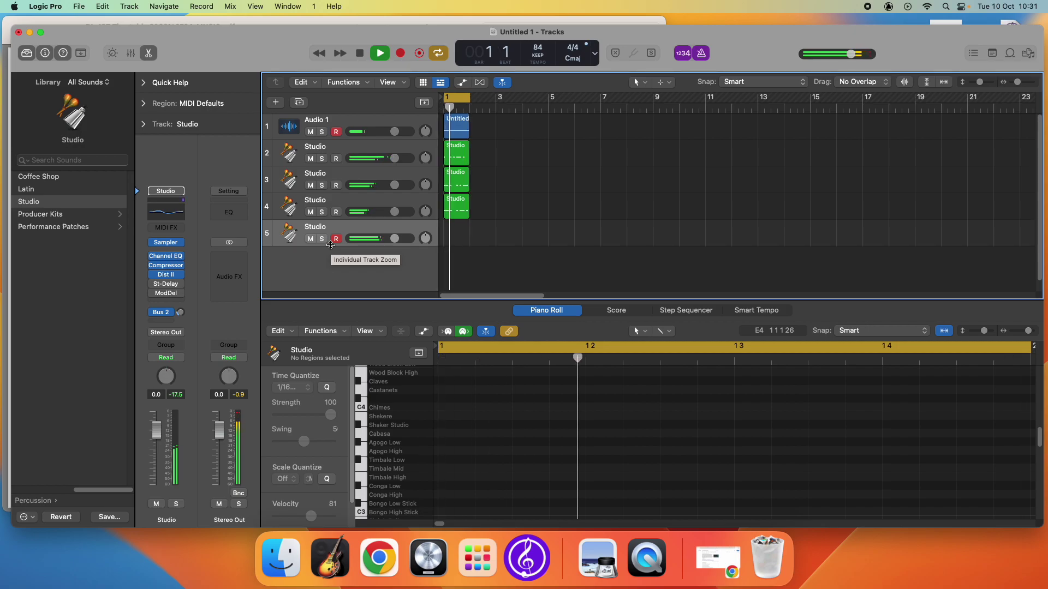
{"action": "key", "text": "space"}
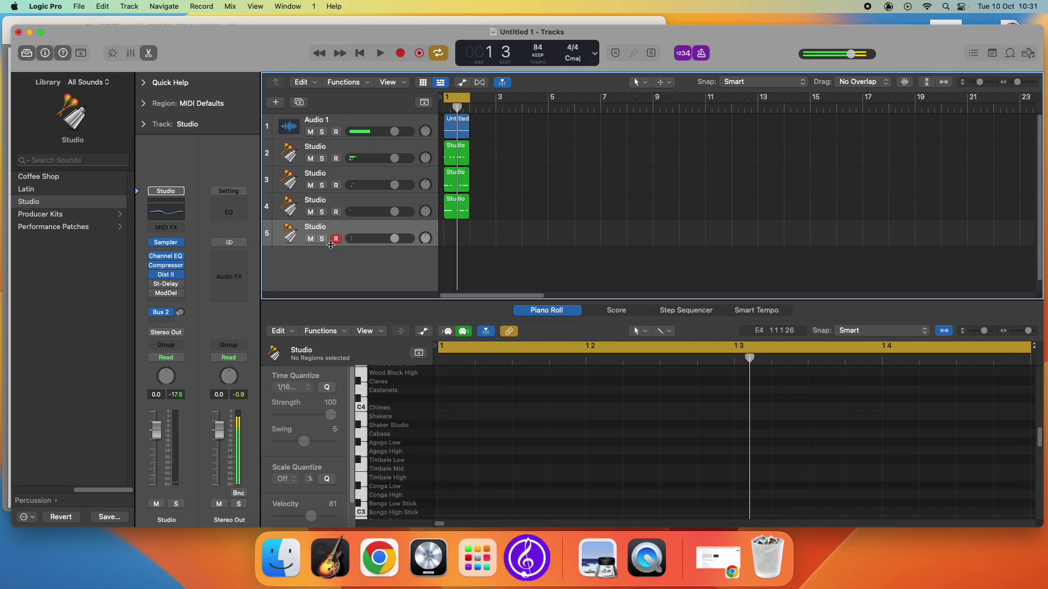
{"action": "key", "text": "r"}
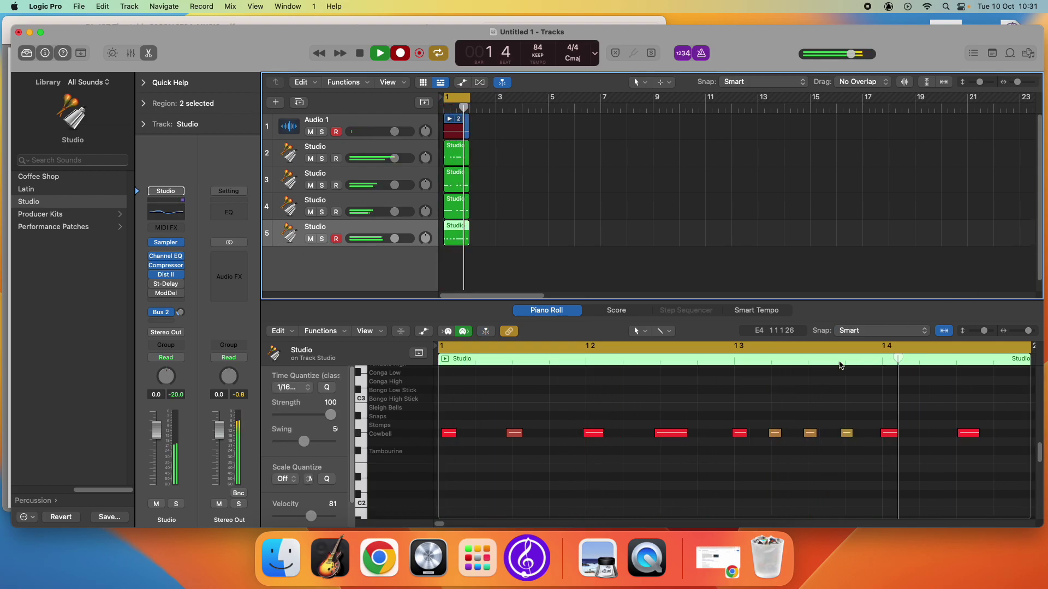
{"action": "key", "text": "space"}
Quantize all cowbell notes to the 1/16 grid and play the layered loop, nudging the Audio 1 volume down slightly.
{"action": "left_click_drag", "start_coordinate": [985, 388], "coordinate": [398, 487]}
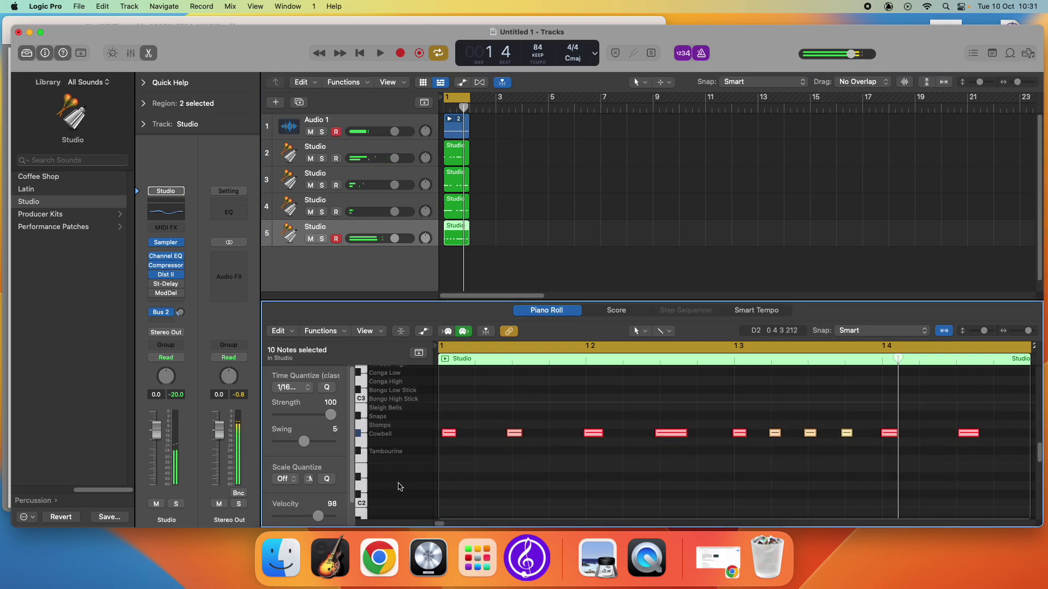
{"action": "left_click", "coordinate": [326, 388]}
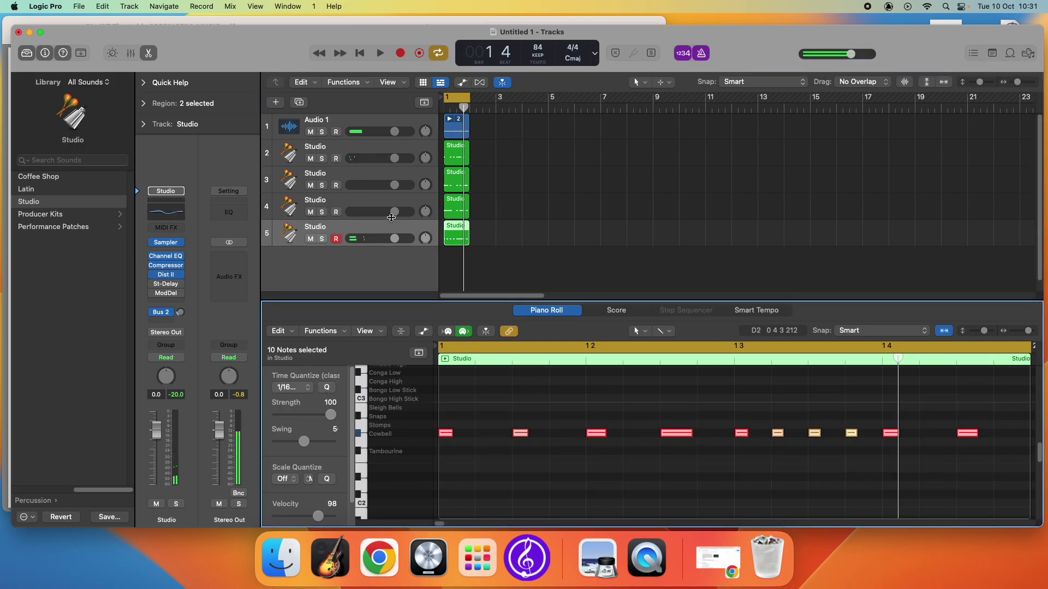
{"action": "key", "text": "space"}
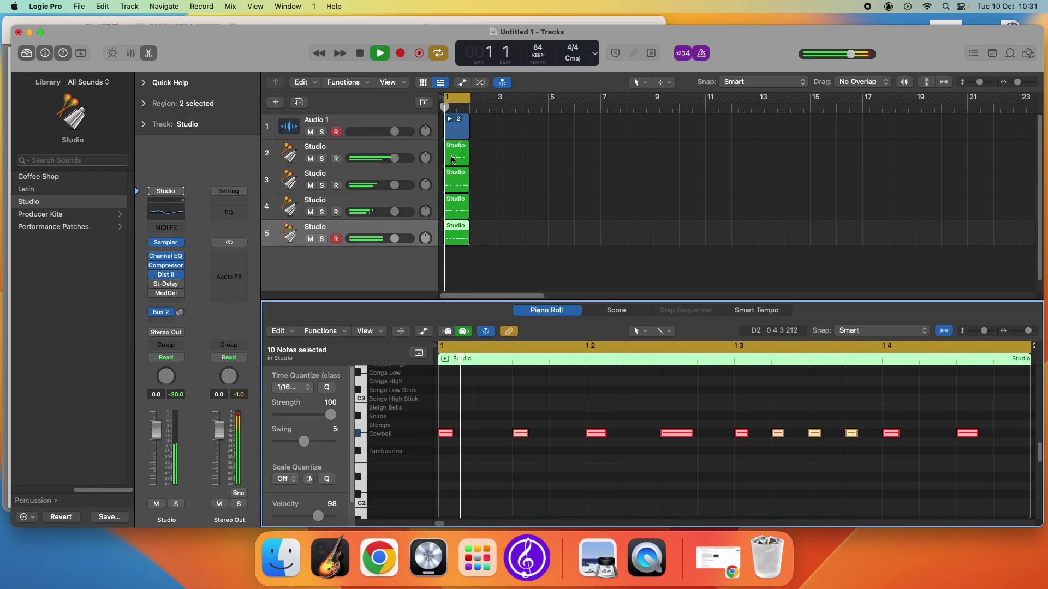
{"action": "left_click_drag", "start_coordinate": [395, 133], "coordinate": [441, 125]}
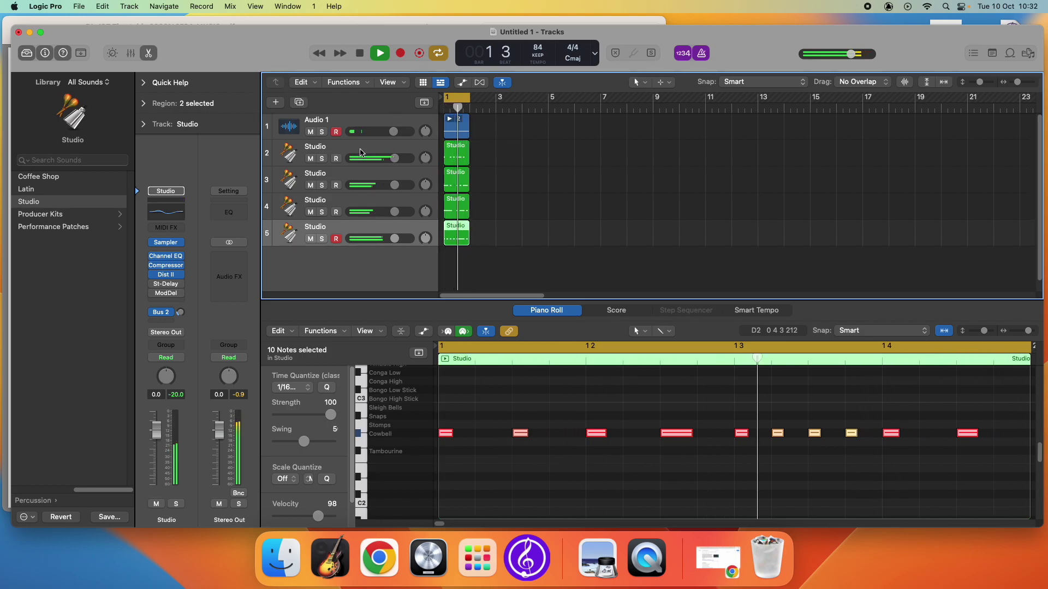
{"action": "key", "text": "space"}
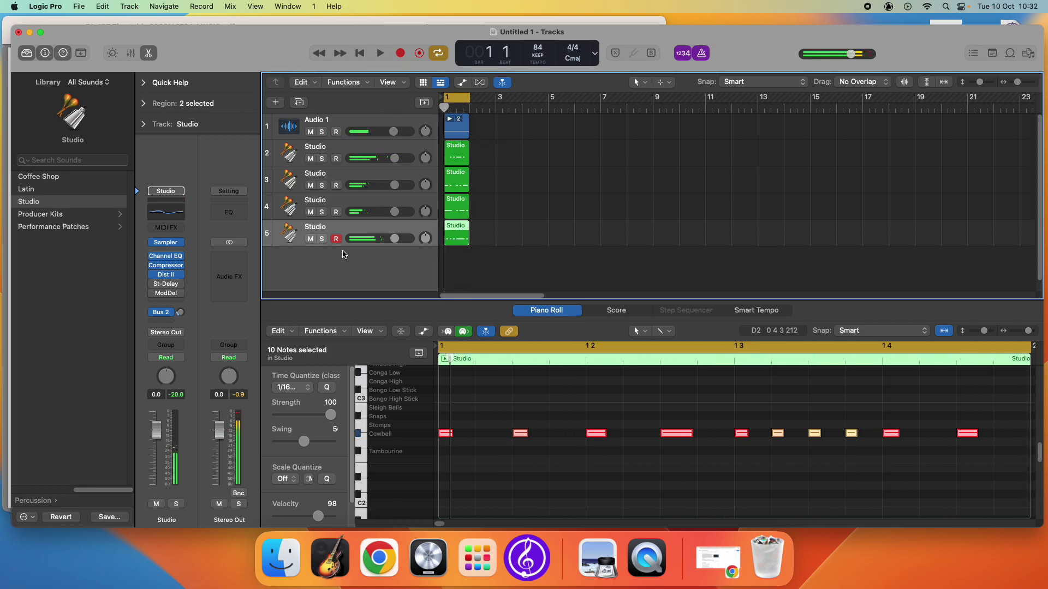
Duplicate the Studio track to add a sixth track and arm it for recording.
{"action": "left_click", "coordinate": [299, 103]}
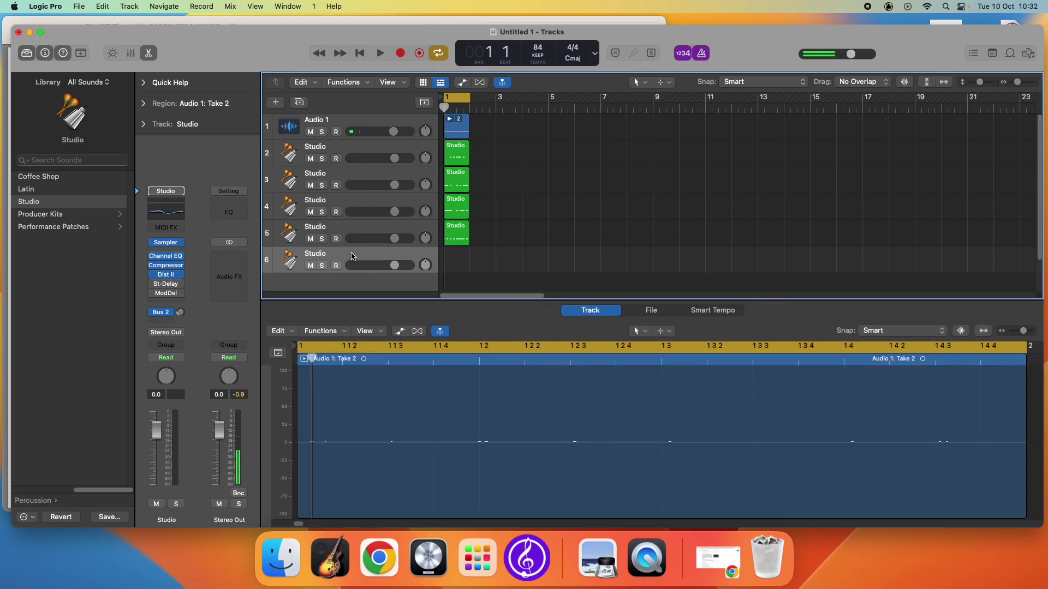
{"action": "left_click", "coordinate": [336, 266]}
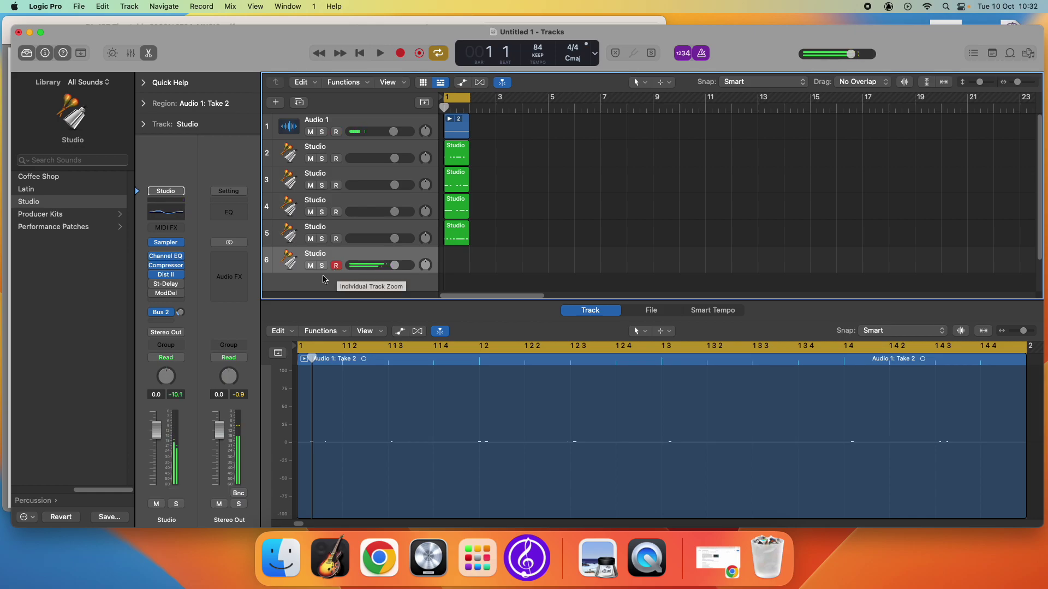
{"action": "left_click", "coordinate": [400, 53]}
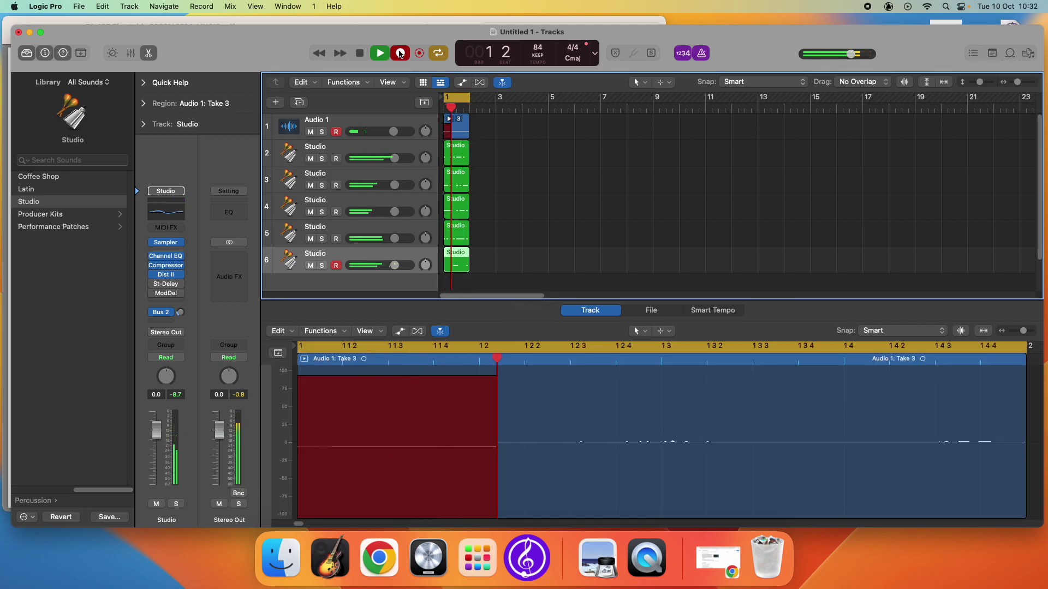
{"action": "left_click", "coordinate": [400, 53]}
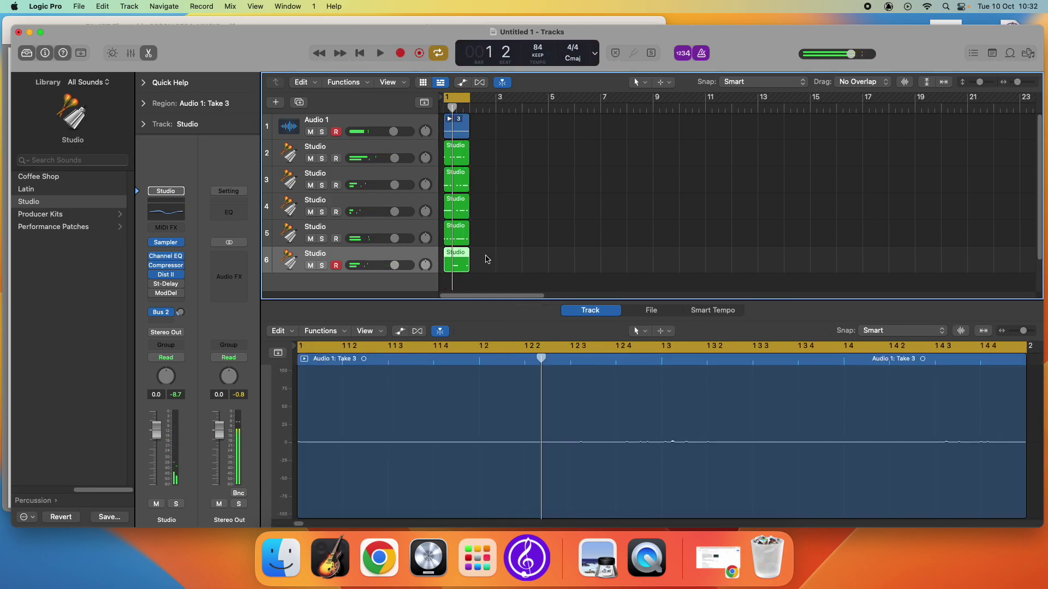
{"action": "left_click", "coordinate": [458, 262]}
{"action": "key", "text": "Delete"}
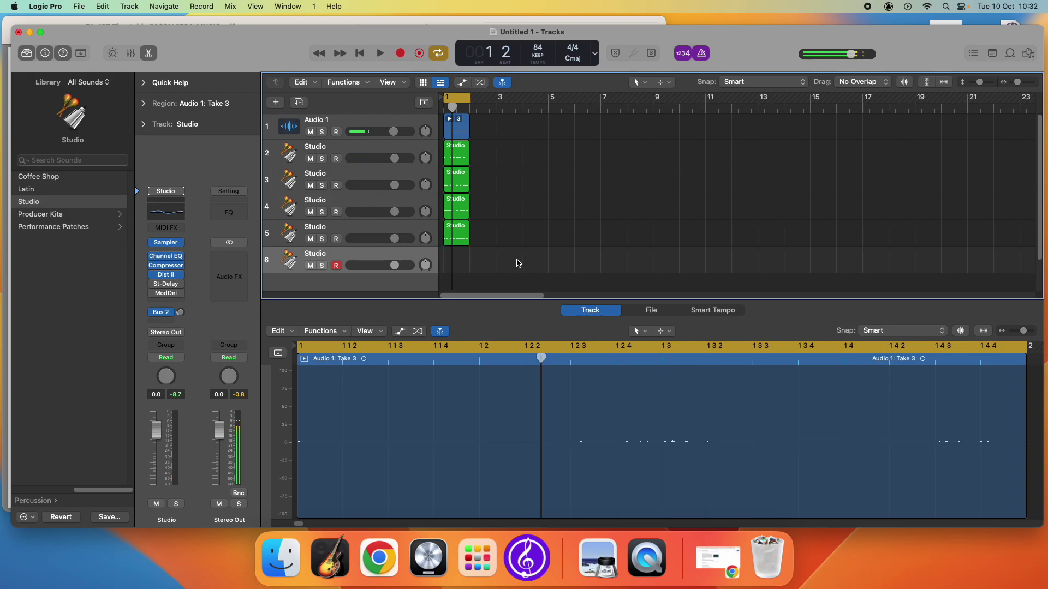
Record a one-bar Timbale High rhythm on the sixth track over the bar 1 cycle.
{"action": "left_click", "coordinate": [401, 53]}
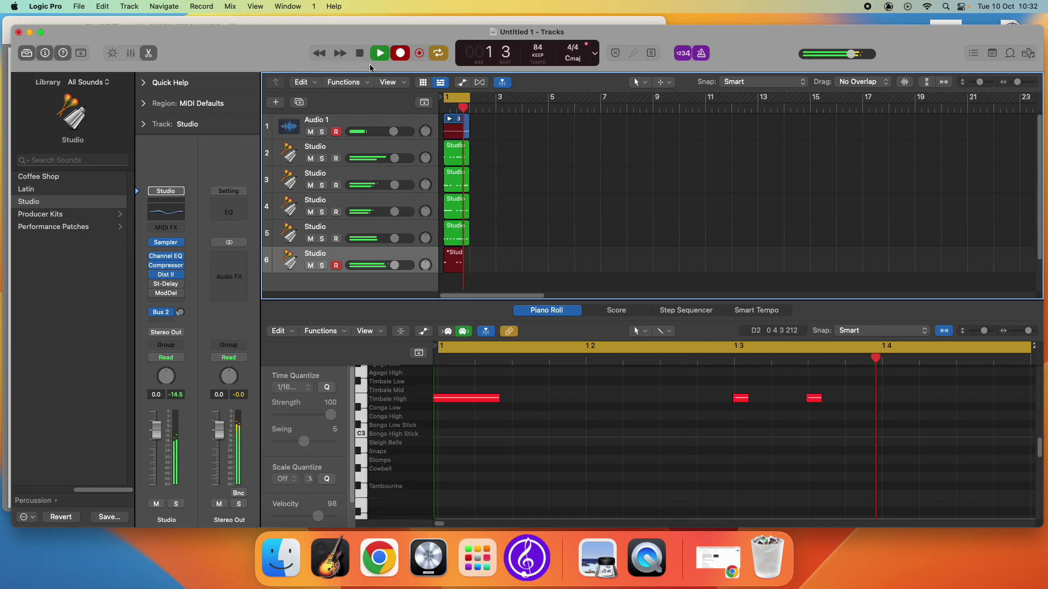
{"action": "key", "text": "space"}
{"action": "key", "text": "space"}
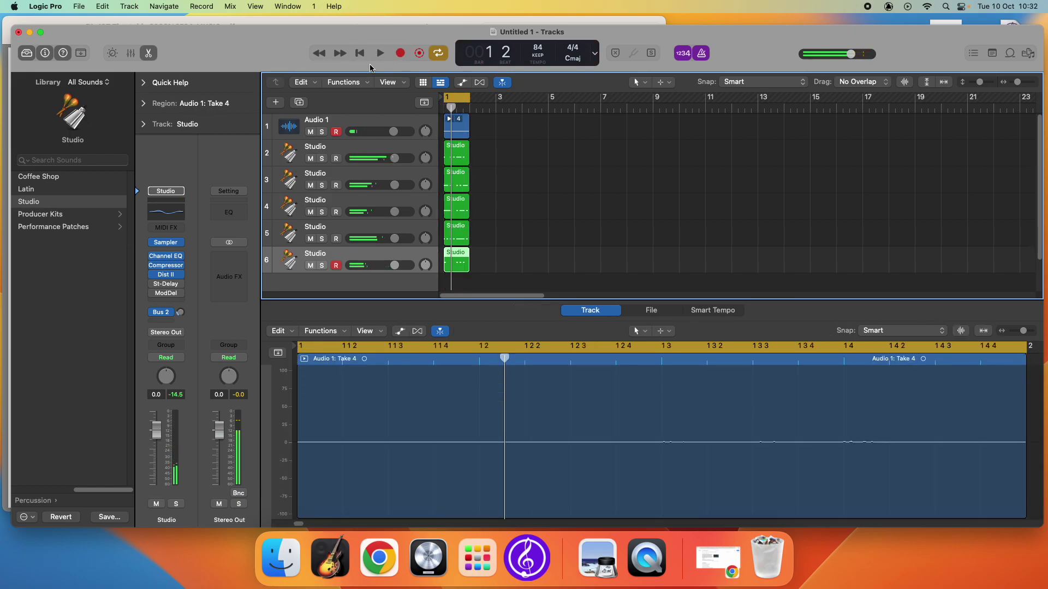
Open the timbale region in the Piano Roll and quantize all its notes to the 1/8 grid.
{"action": "left_click", "coordinate": [457, 264]}
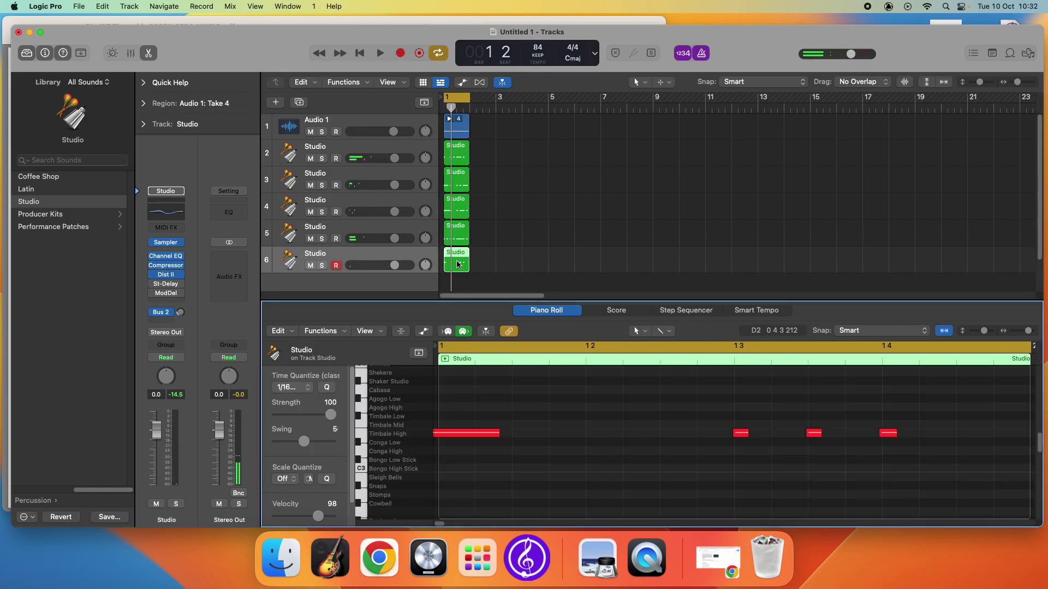
{"action": "left_click_drag", "start_coordinate": [927, 403], "coordinate": [460, 491]}
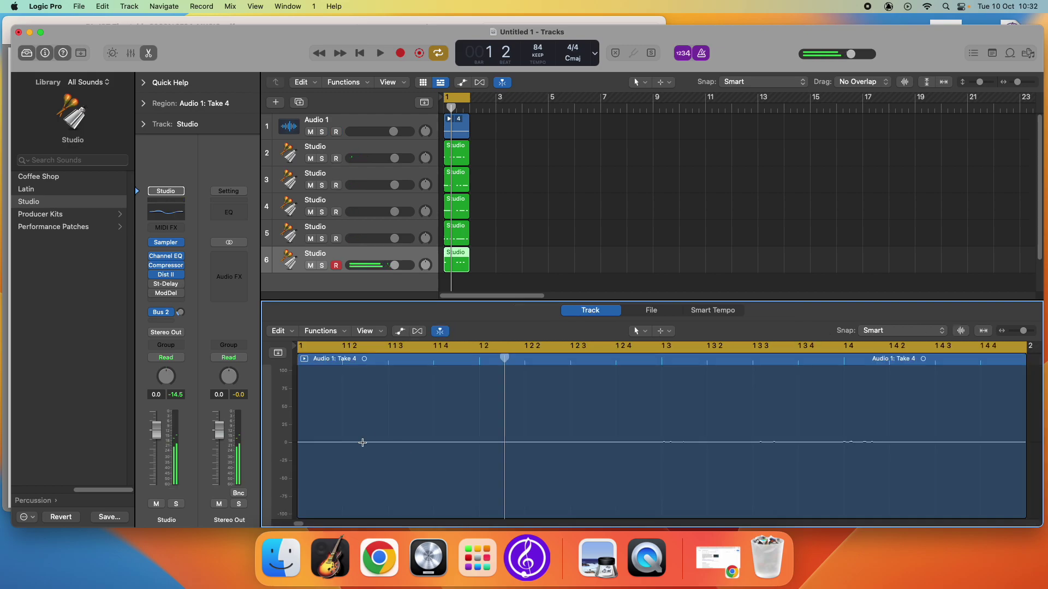
{"action": "left_click", "coordinate": [459, 261]}
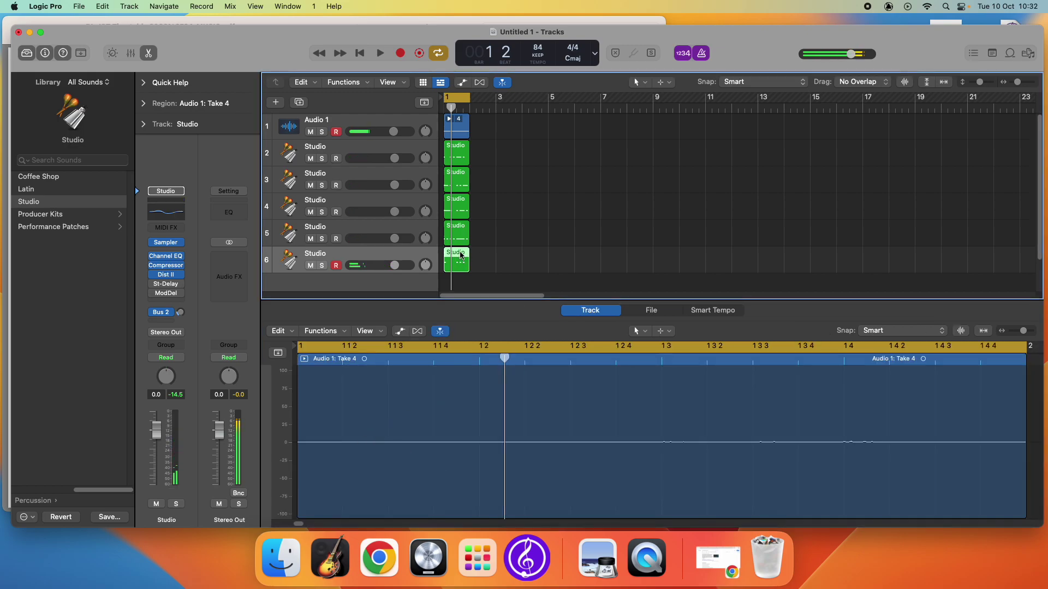
{"action": "left_click", "coordinate": [529, 169]}
{"action": "left_click", "coordinate": [458, 263]}
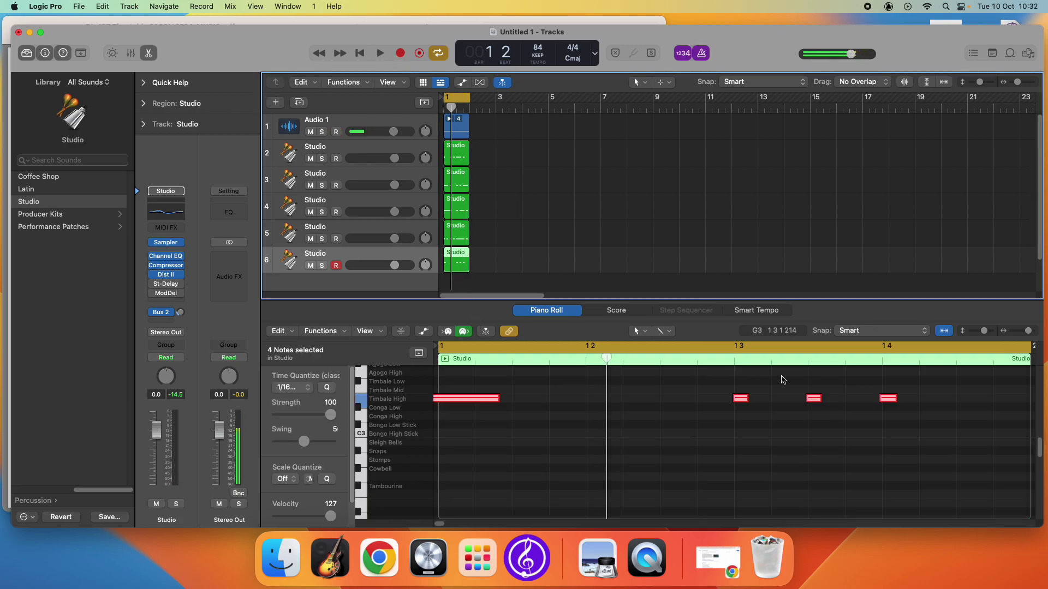
{"action": "left_click_drag", "start_coordinate": [932, 383], "coordinate": [435, 452]}
{"action": "left_click", "coordinate": [282, 388]}
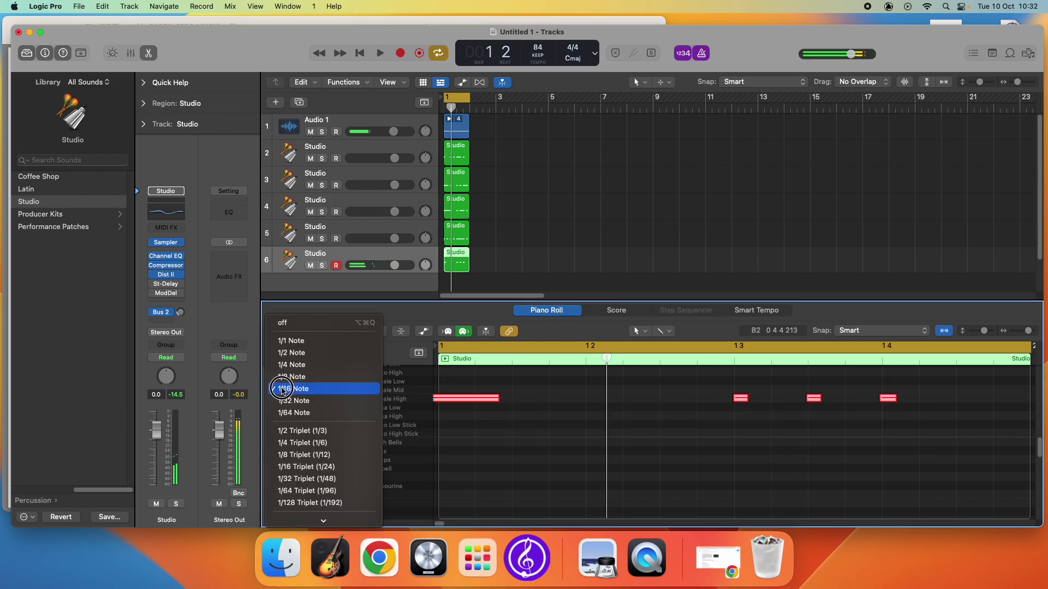
{"action": "left_click", "coordinate": [294, 377]}
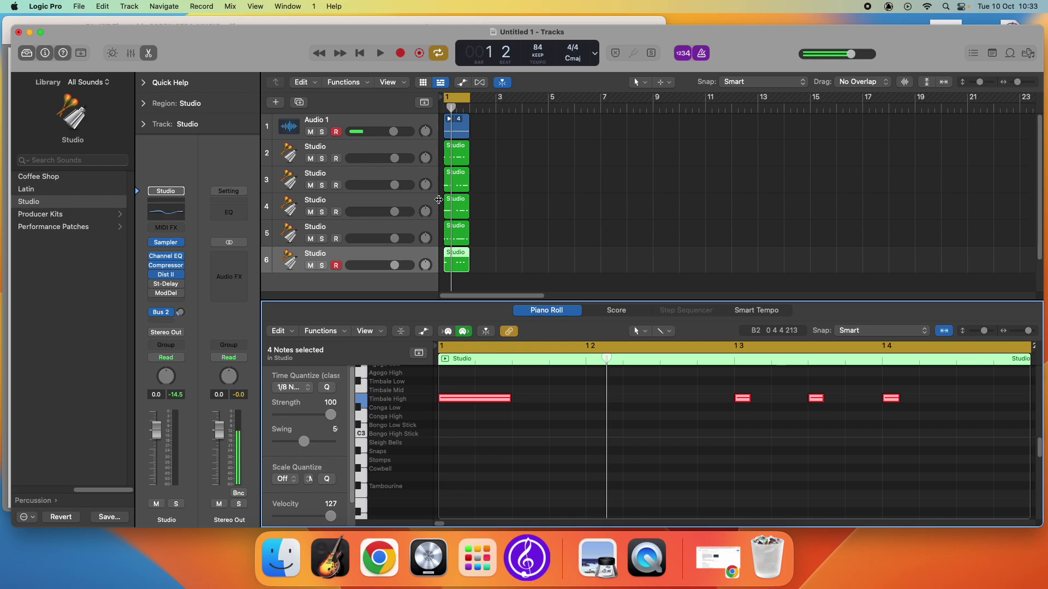
Delete the Audio 1 take together with its recorded file on disk, and play the remaining percussion loop.
{"action": "left_click", "coordinate": [463, 130]}
{"action": "key", "text": "Delete"}
{"action": "key", "text": "Return"}
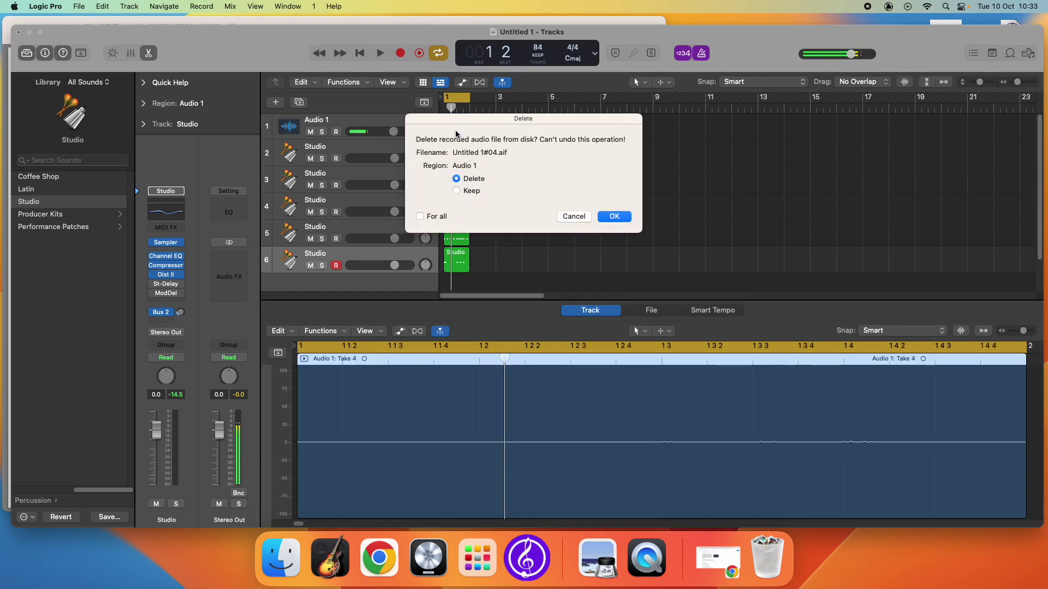
{"action": "key", "text": "Return"}
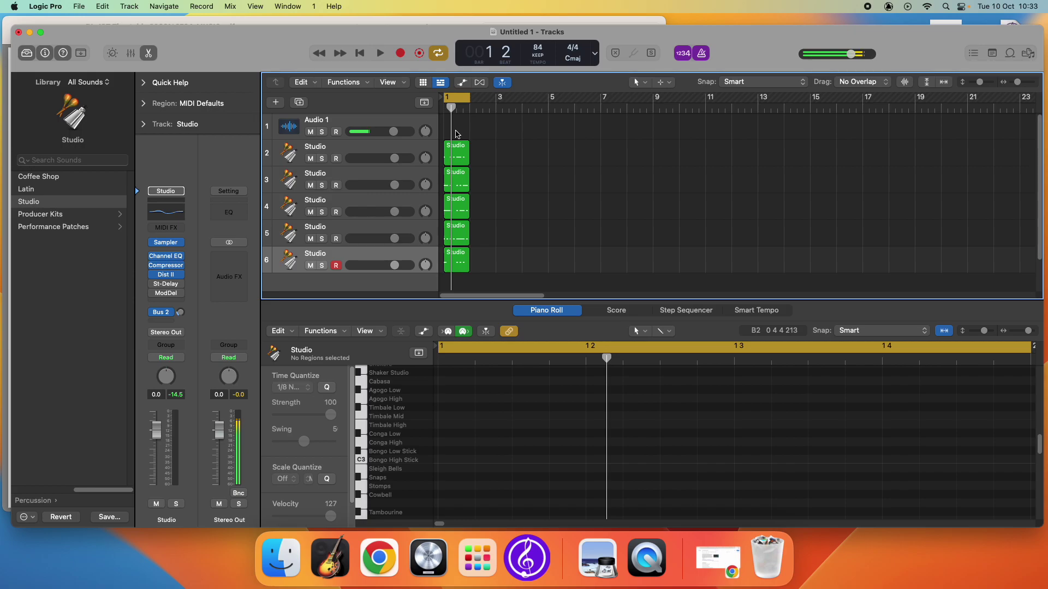
{"action": "key", "text": "space"}
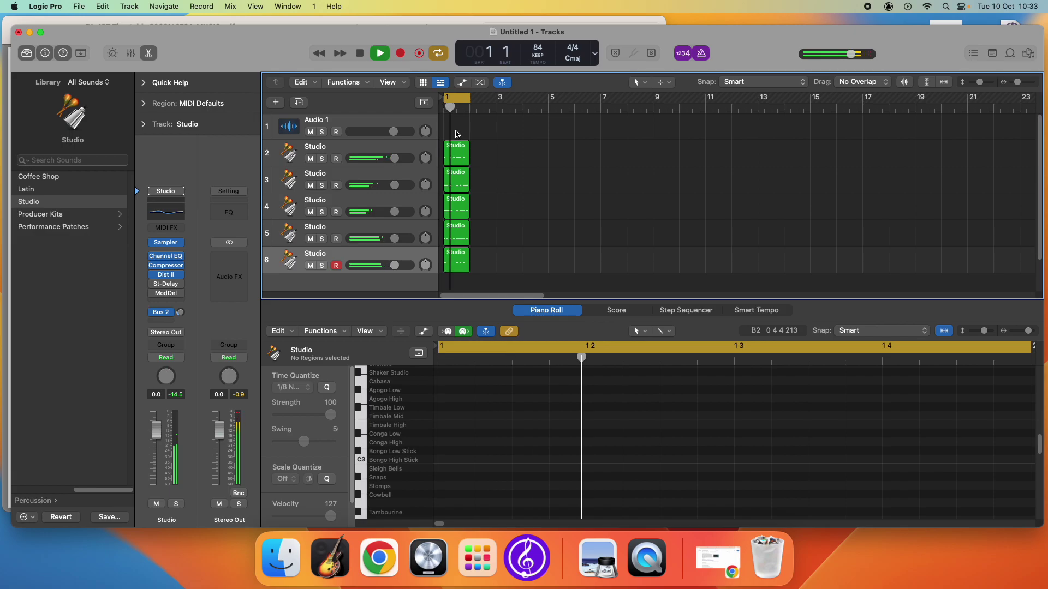
{"action": "key", "text": "space"}
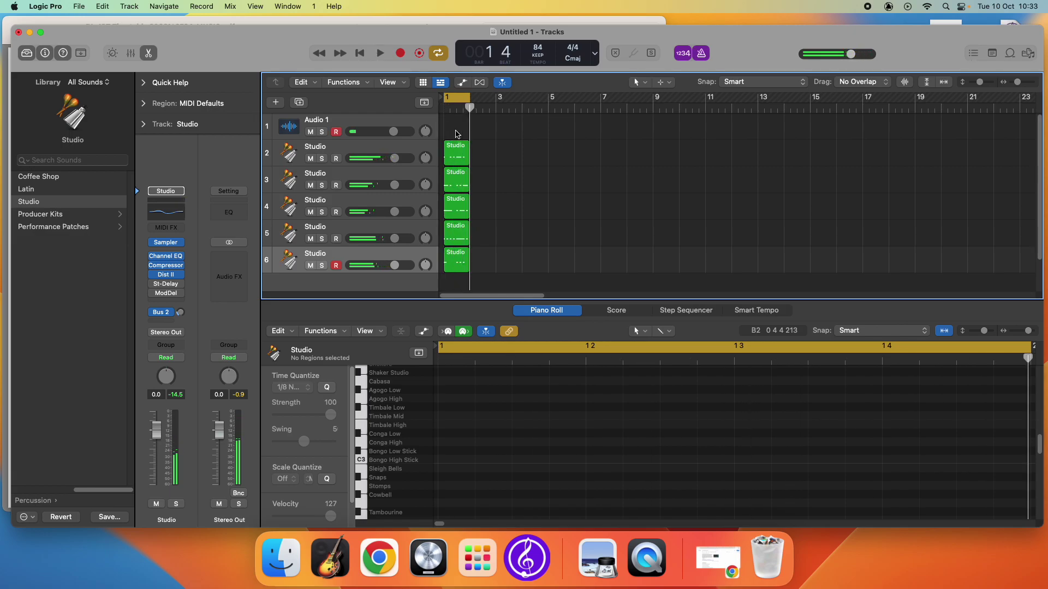
Turn off cycle mode and repeat all five one-bar Studio regions through bar 16.
{"action": "left_click", "coordinate": [454, 100]}
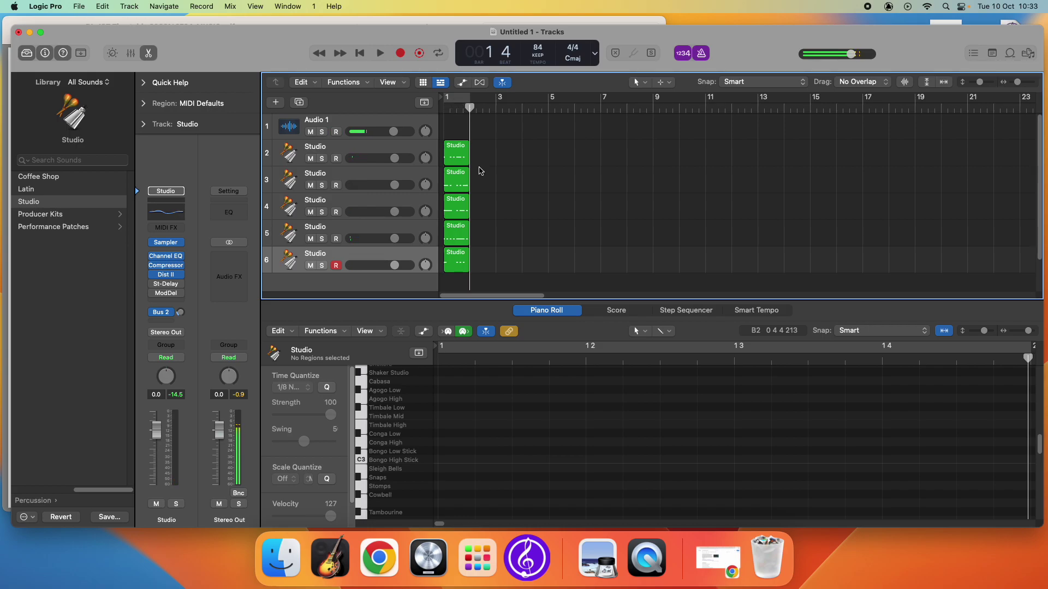
{"action": "key", "text": "super+a"}
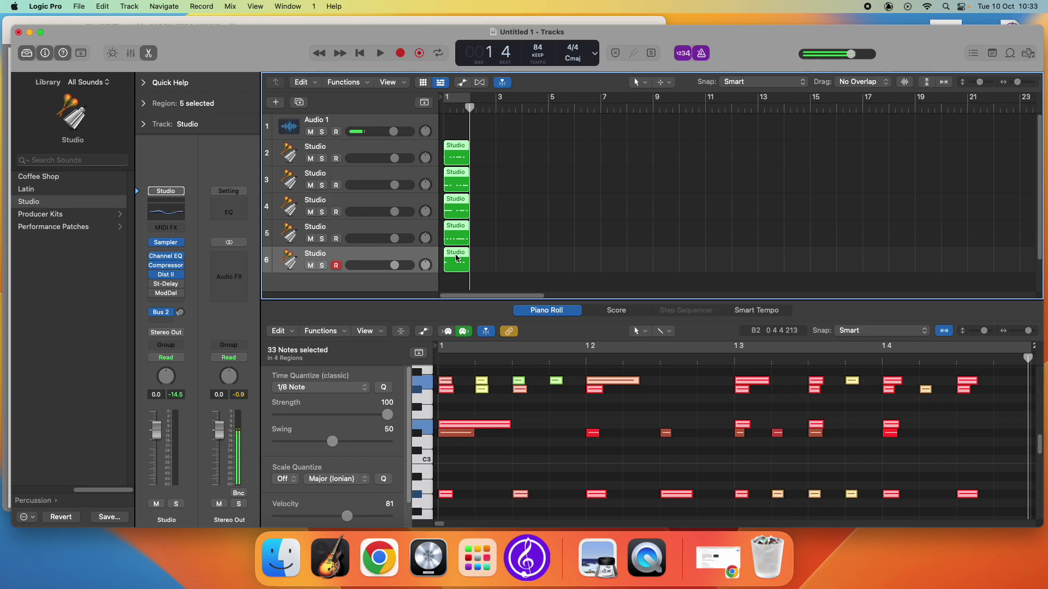
{"action": "left_click_drag", "start_coordinate": [458, 157], "coordinate": [845, 157]}
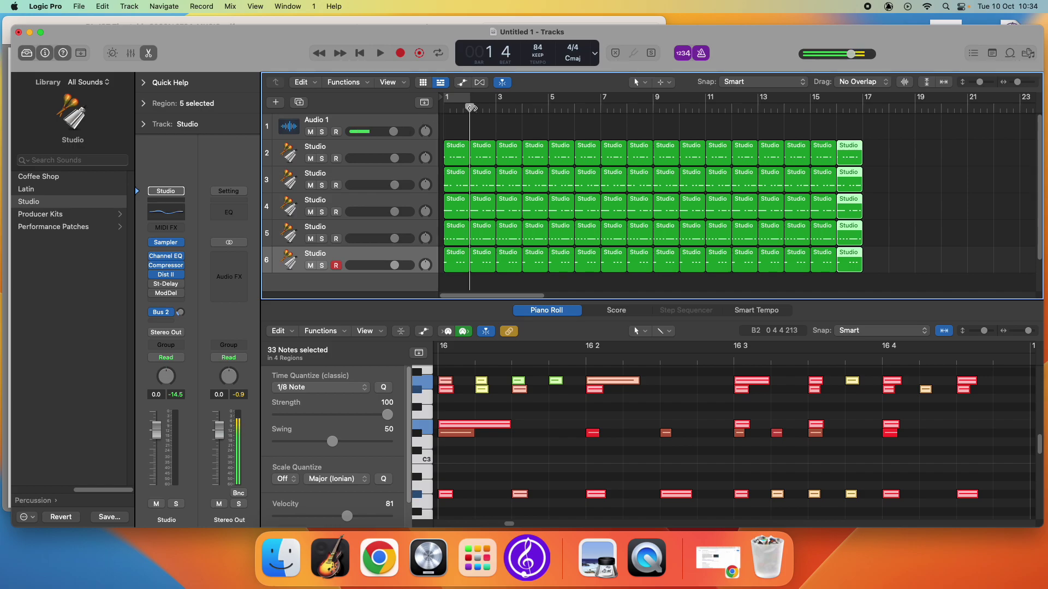
Disarm track 6 and play the full arrangement from bar 1.
{"action": "left_click_drag", "start_coordinate": [471, 109], "coordinate": [444, 105]}
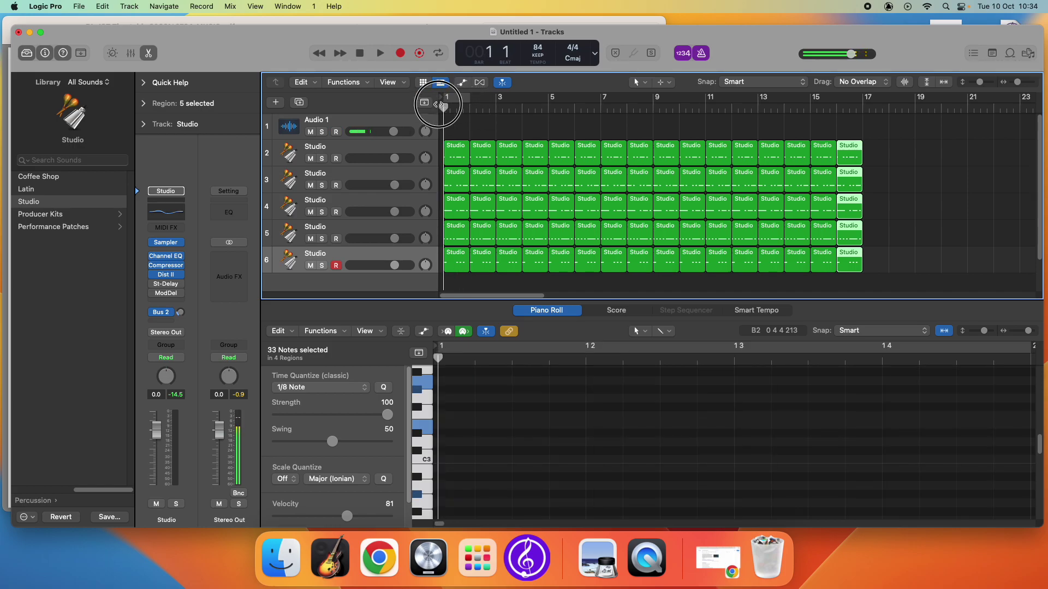
{"action": "left_click", "coordinate": [334, 266]}
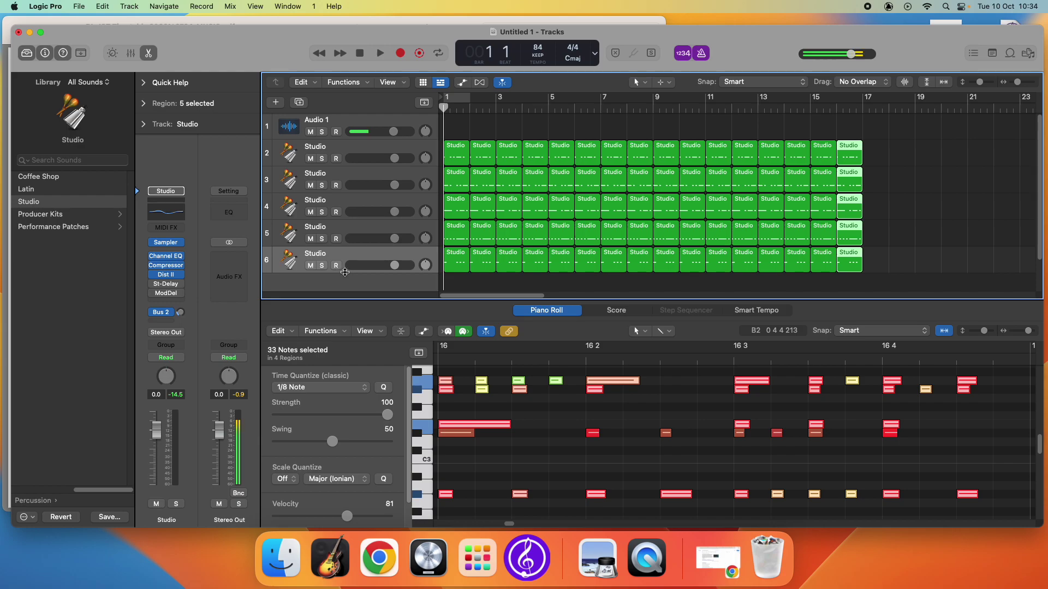
{"action": "key", "text": "space"}
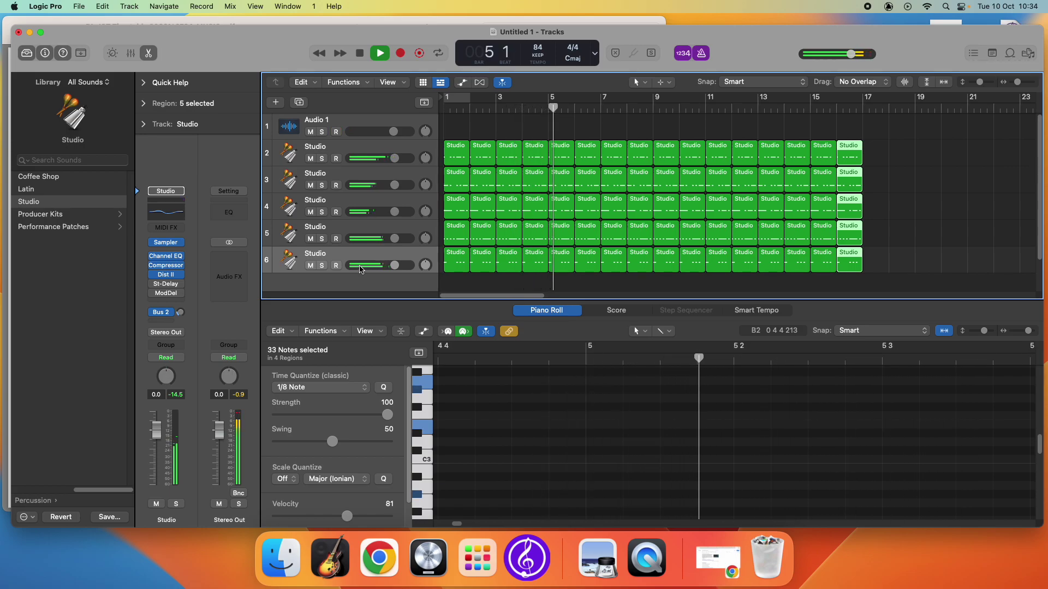
{"action": "key", "text": "space"}
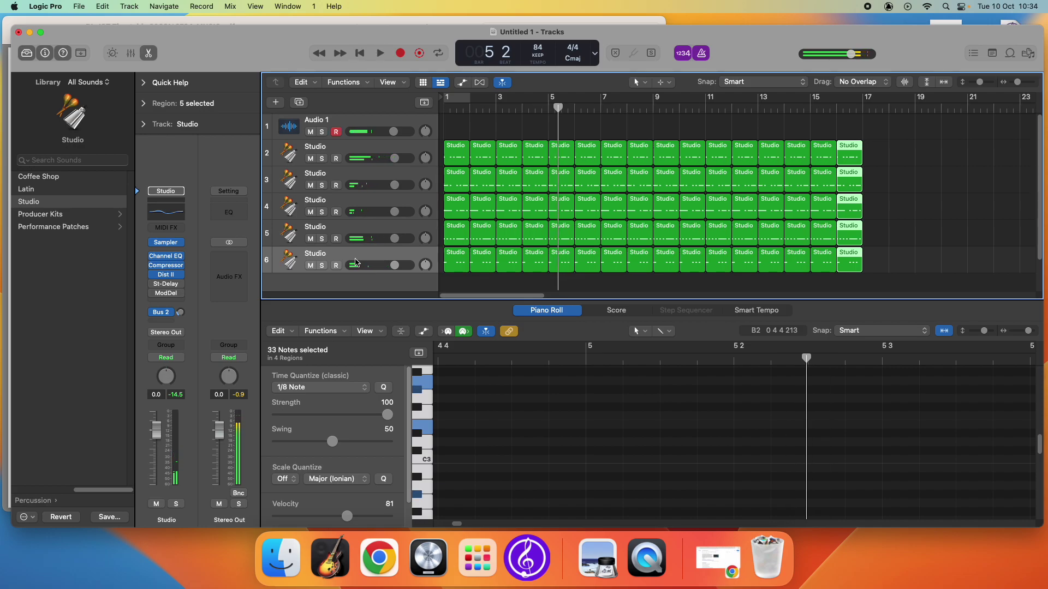
Turn on the bar 1 cycle and play track 2 soloed from the start.
{"action": "left_click", "coordinate": [455, 100]}
{"action": "left_click_drag", "start_coordinate": [557, 111], "coordinate": [432, 126]}
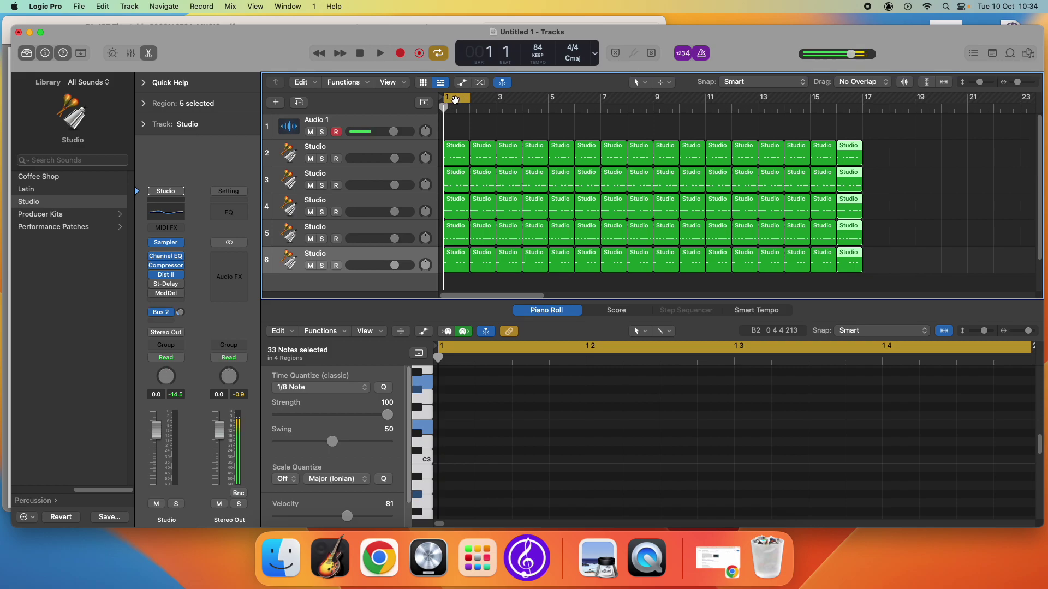
{"action": "left_click", "coordinate": [321, 159]}
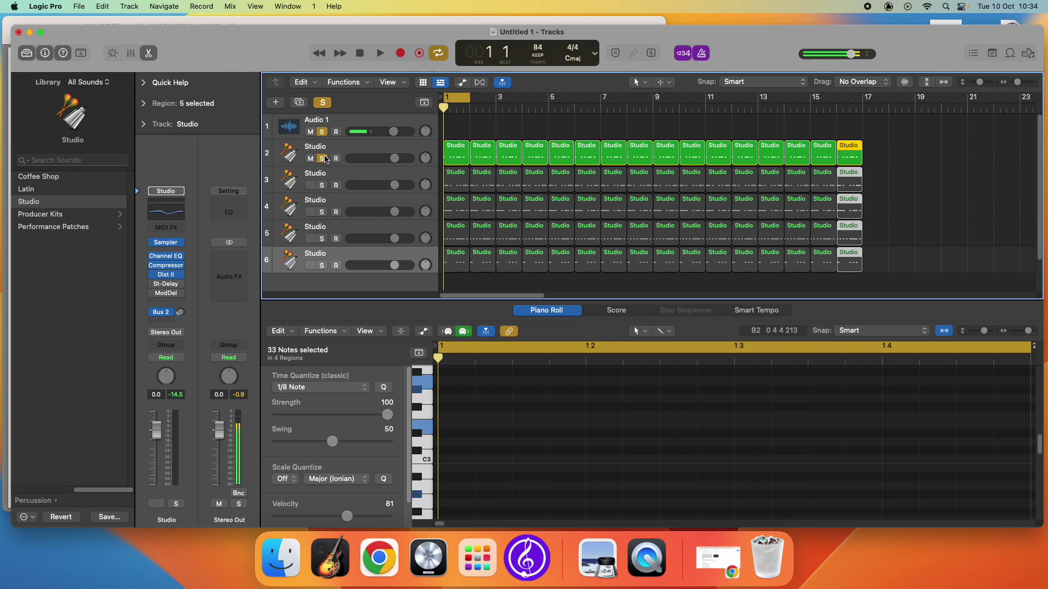
{"action": "key", "text": "space"}
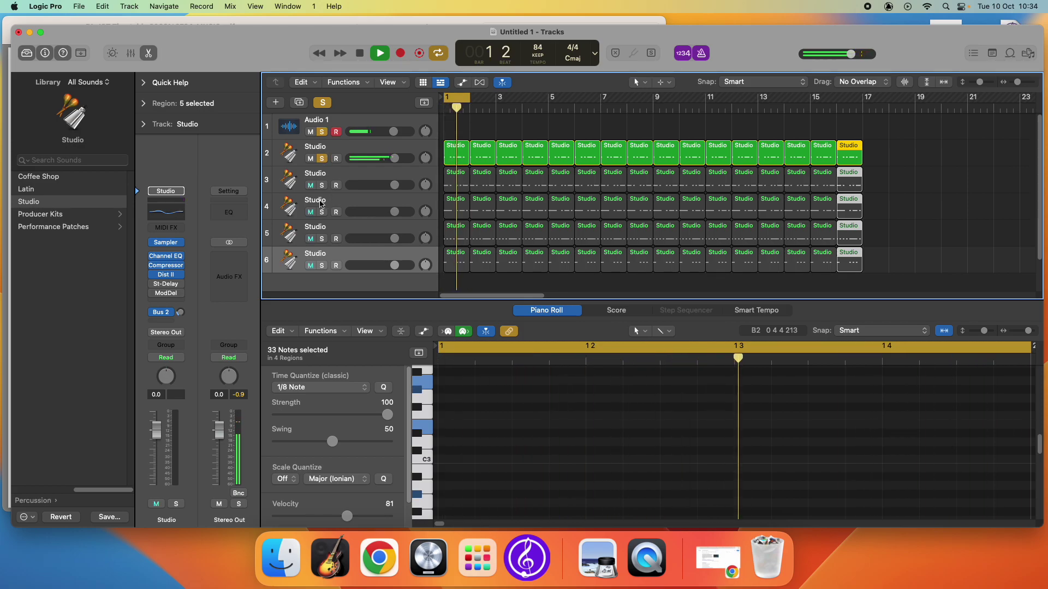
{"action": "key", "text": "space"}
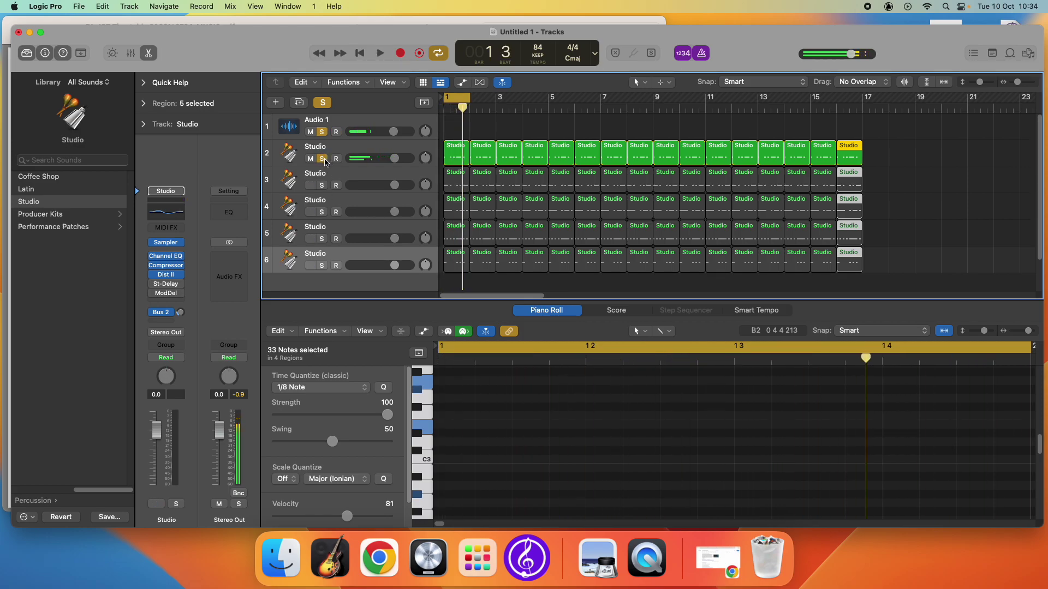
Solo track 4 alongside track 2, play the two together, and remove the solo from track 4.
{"action": "left_click", "coordinate": [322, 213]}
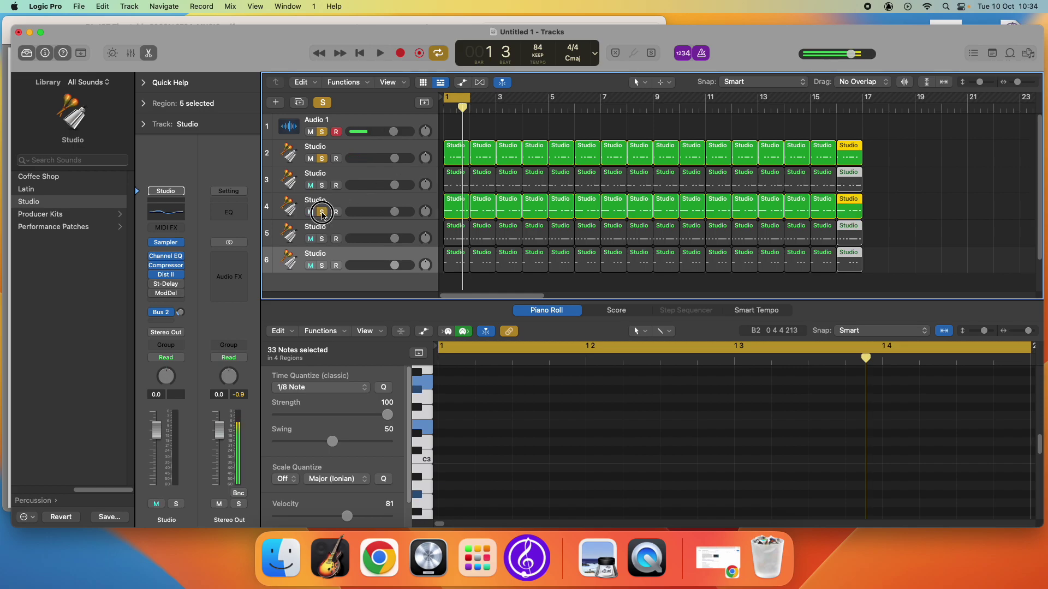
{"action": "key", "text": "space"}
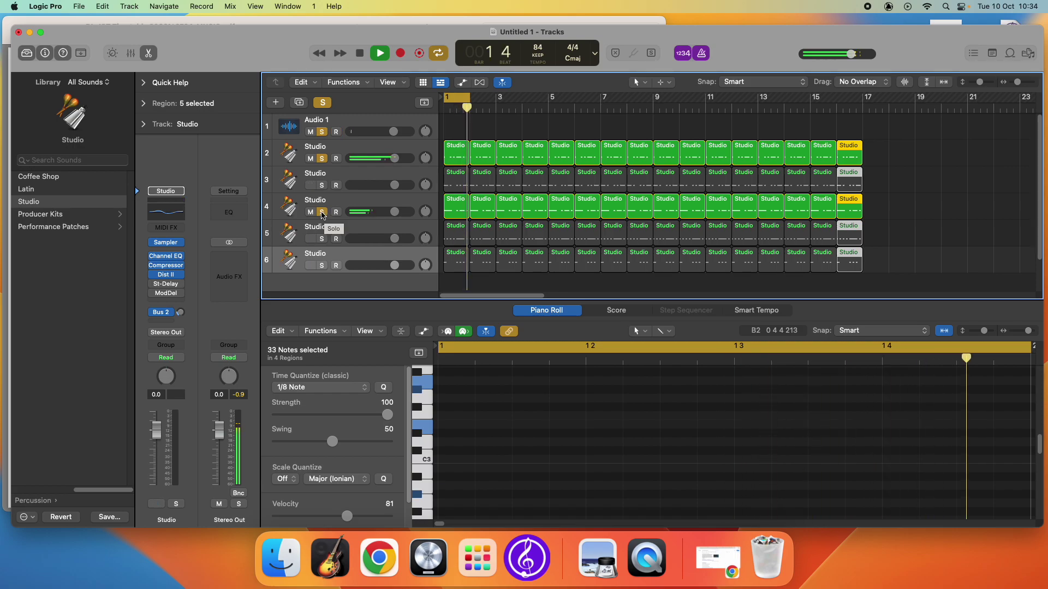
{"action": "key", "text": "space"}
{"action": "left_click", "coordinate": [323, 214]}
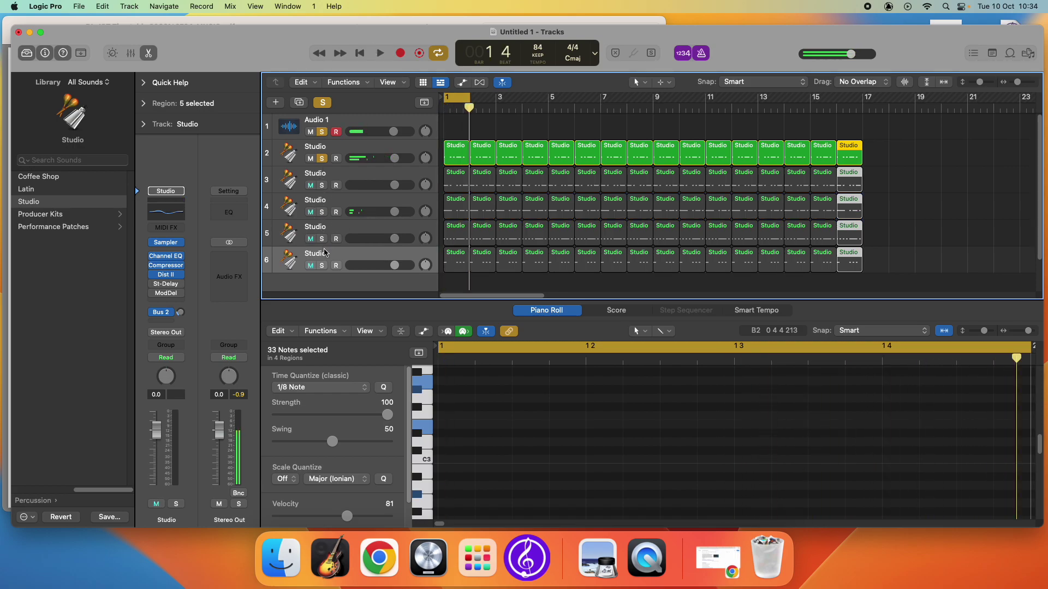
Solo track 5 alongside track 2, play the combination, and remove the solo from track 5.
{"action": "left_click", "coordinate": [322, 238]}
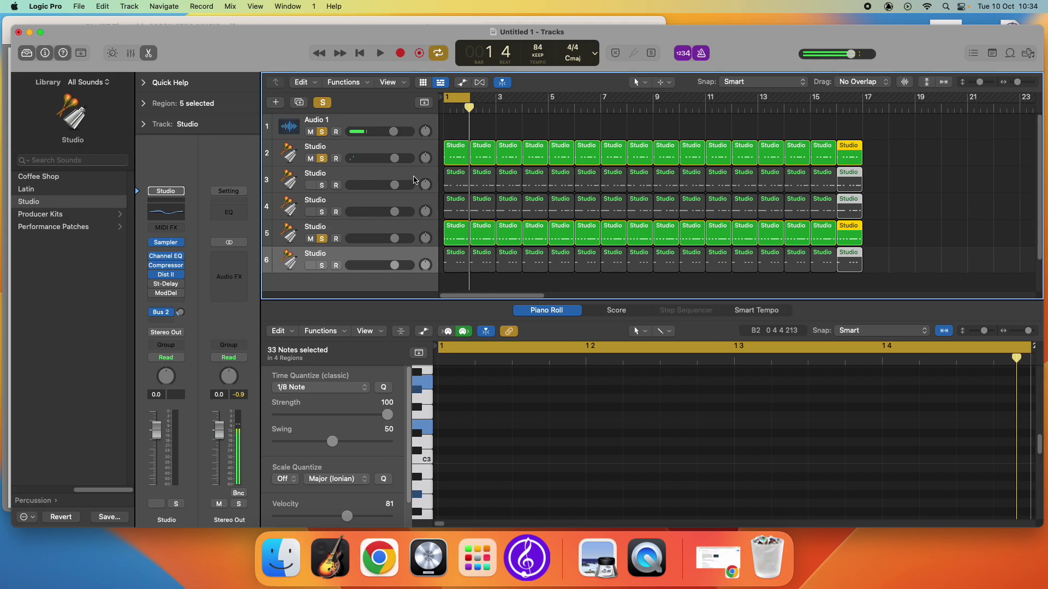
{"action": "key", "text": "space"}
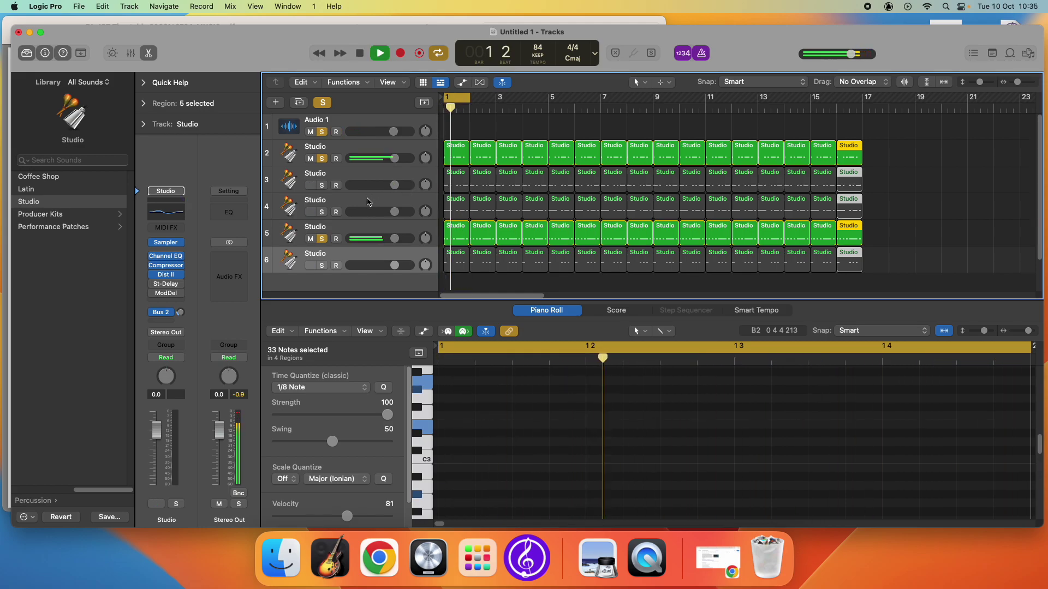
{"action": "key", "text": "space"}
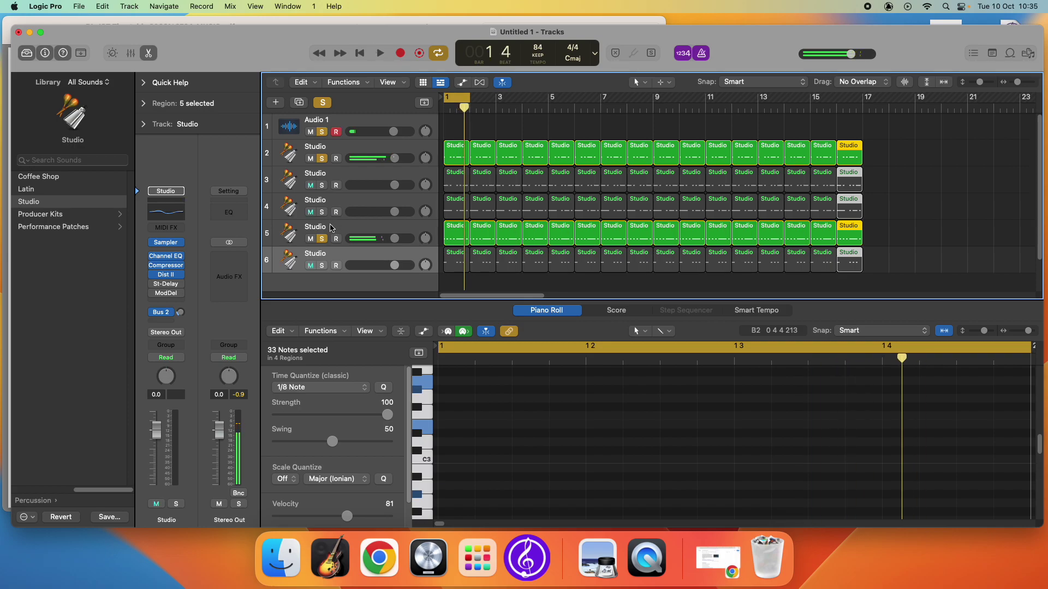
{"action": "left_click", "coordinate": [322, 239]}
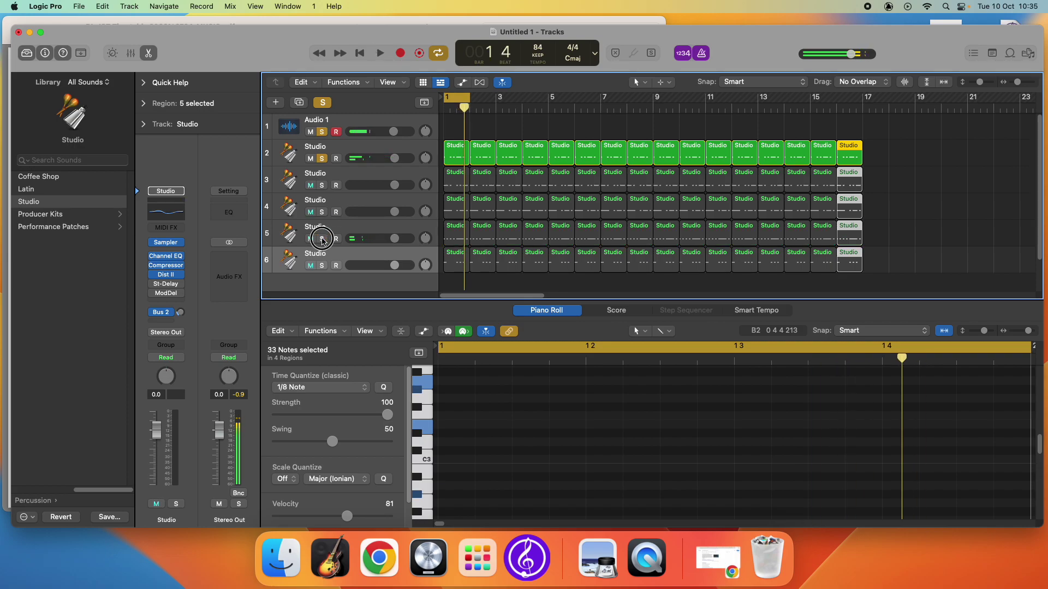
Clear all remaining track solos and turn off cycle mode.
{"action": "left_click", "coordinate": [322, 158]}
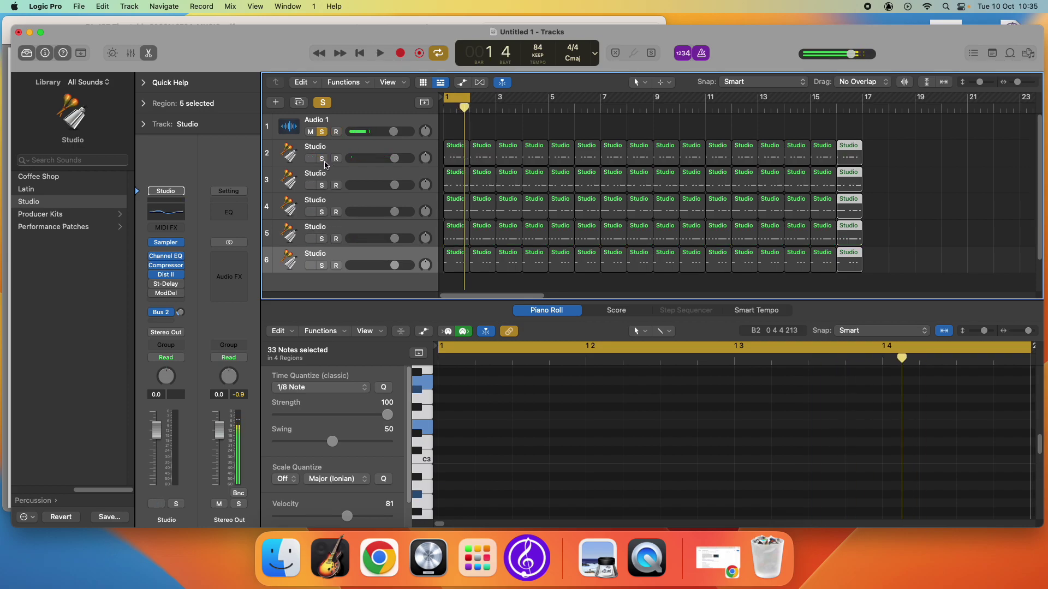
{"action": "left_click", "coordinate": [323, 102]}
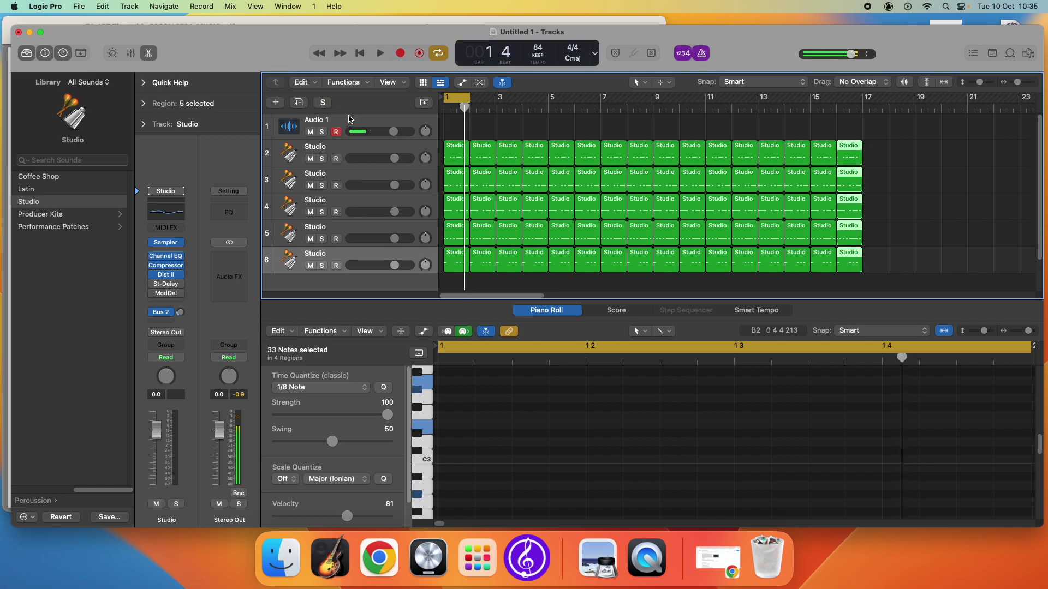
{"action": "left_click", "coordinate": [464, 97]}
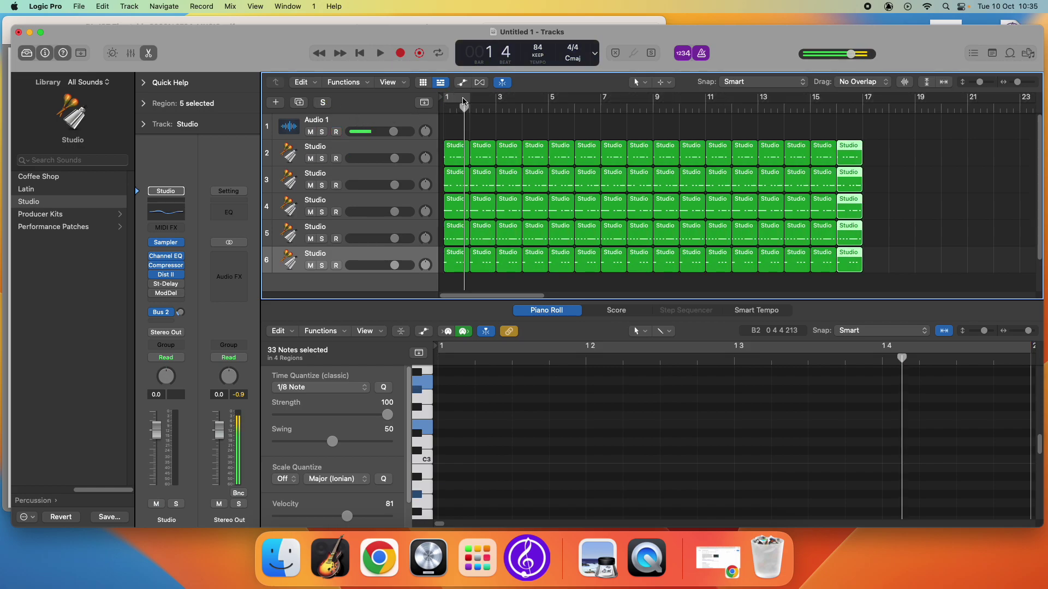
Delete the bar 1 regions on tracks 3, 4 and 5.
{"action": "left_click", "coordinate": [457, 185]}
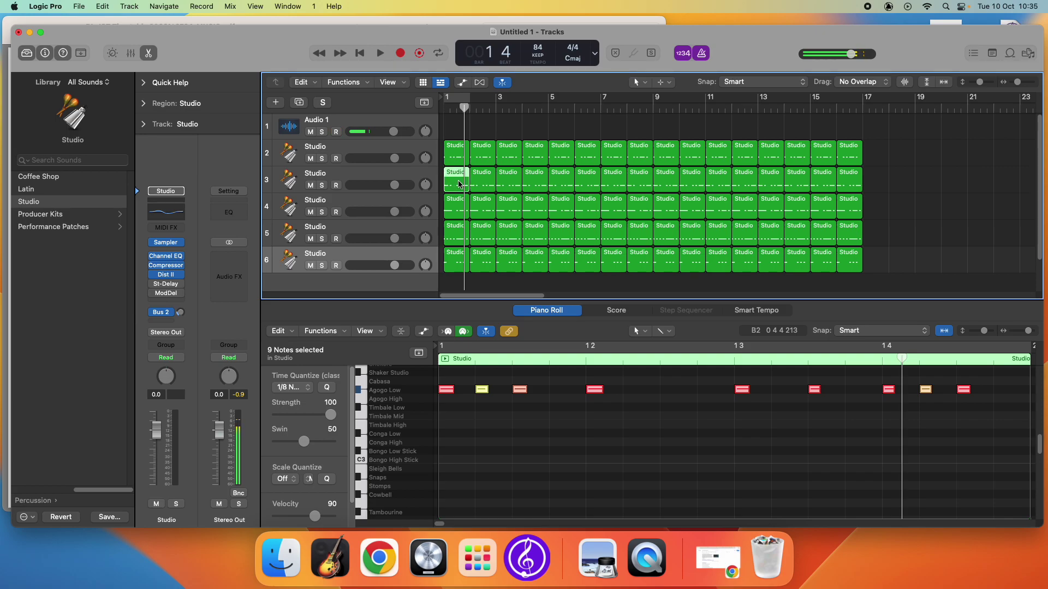
{"action": "key", "text": "Delete"}
{"action": "left_click", "coordinate": [458, 214]}
{"action": "key", "text": "Delete"}
{"action": "left_click", "coordinate": [457, 238]}
{"action": "key", "text": "Delete"}
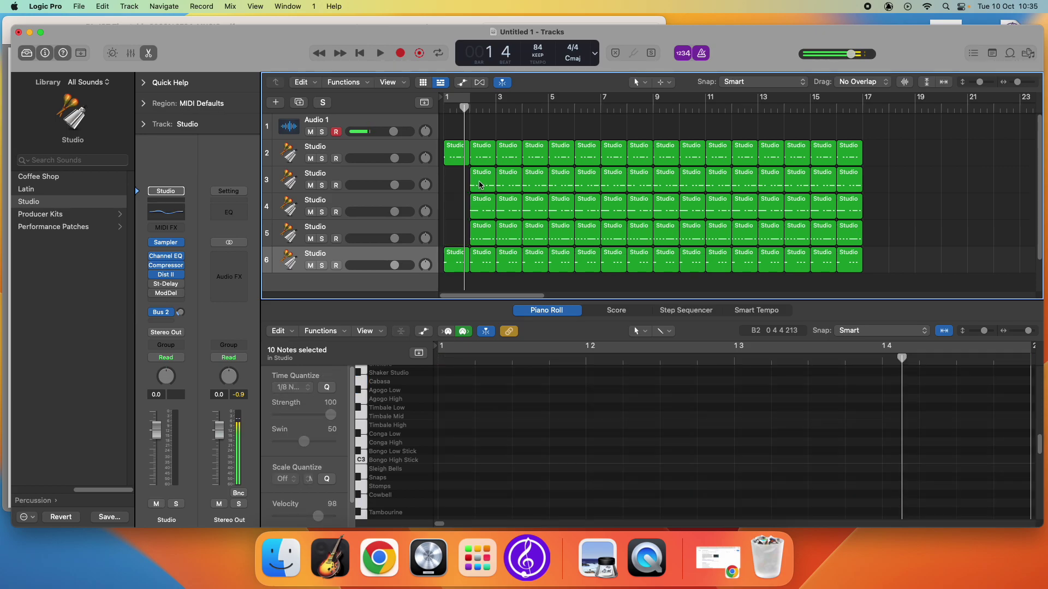
Delete the bar 2 regions on tracks 3 and 4.
{"action": "left_click", "coordinate": [482, 182]}
{"action": "key", "text": "Delete"}
{"action": "left_click", "coordinate": [483, 202]}
{"action": "key", "text": "Delete"}
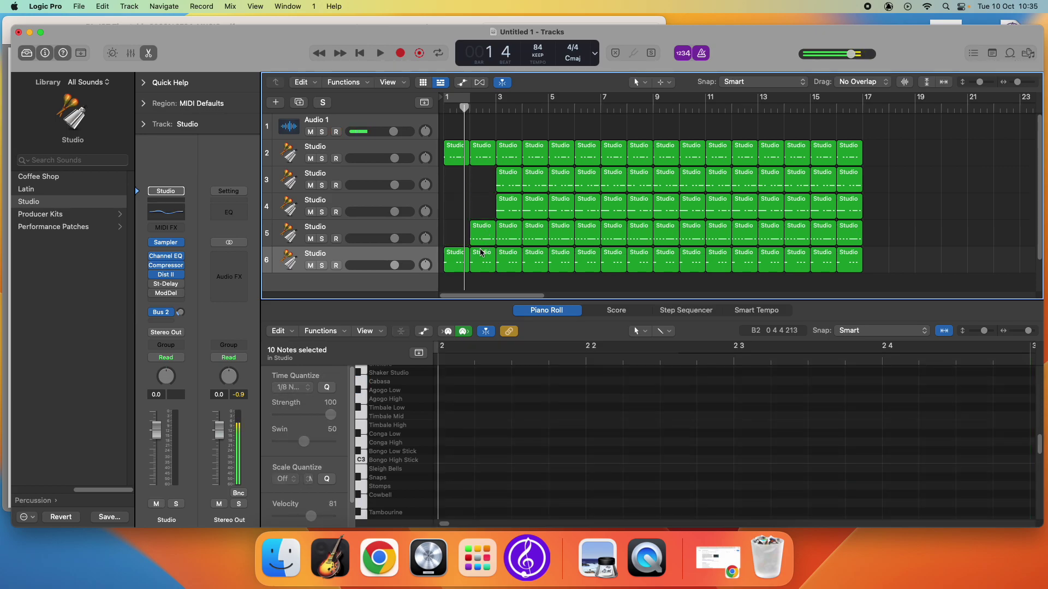
Delete the bar 1 and bar 2 regions on track 6.
{"action": "left_click", "coordinate": [455, 261]}
{"action": "key", "text": "Delete"}
{"action": "left_click", "coordinate": [491, 251]}
{"action": "key", "text": "Delete"}
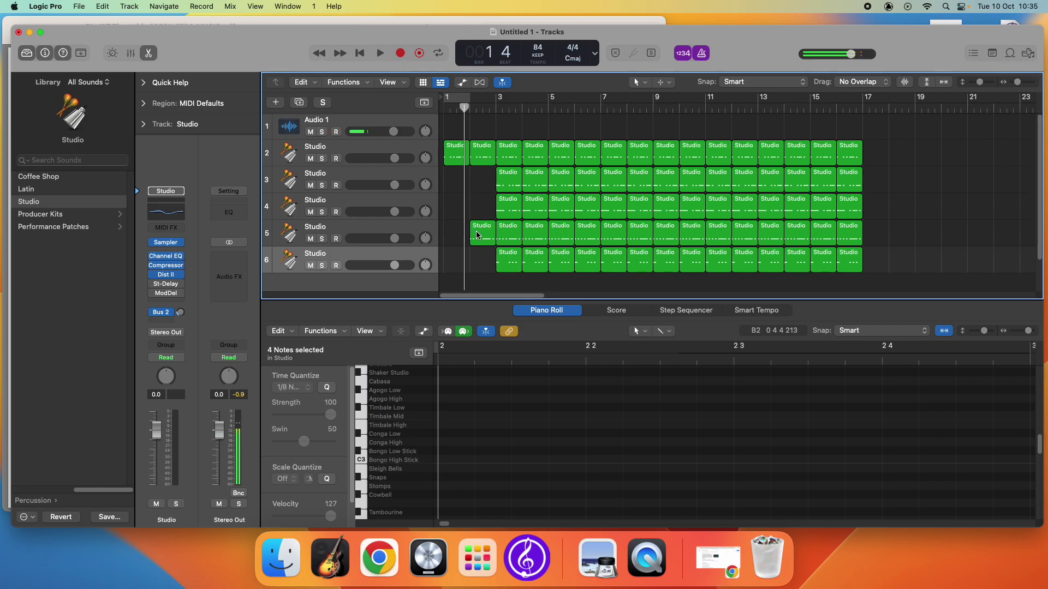
Delete the bar 4 regions on tracks 3, 4 and 6.
{"action": "left_click", "coordinate": [535, 180]}
{"action": "key", "text": "Delete"}
{"action": "left_click", "coordinate": [540, 207]}
{"action": "key", "text": "Delete"}
{"action": "left_click", "coordinate": [539, 265]}
{"action": "key", "text": "Delete"}
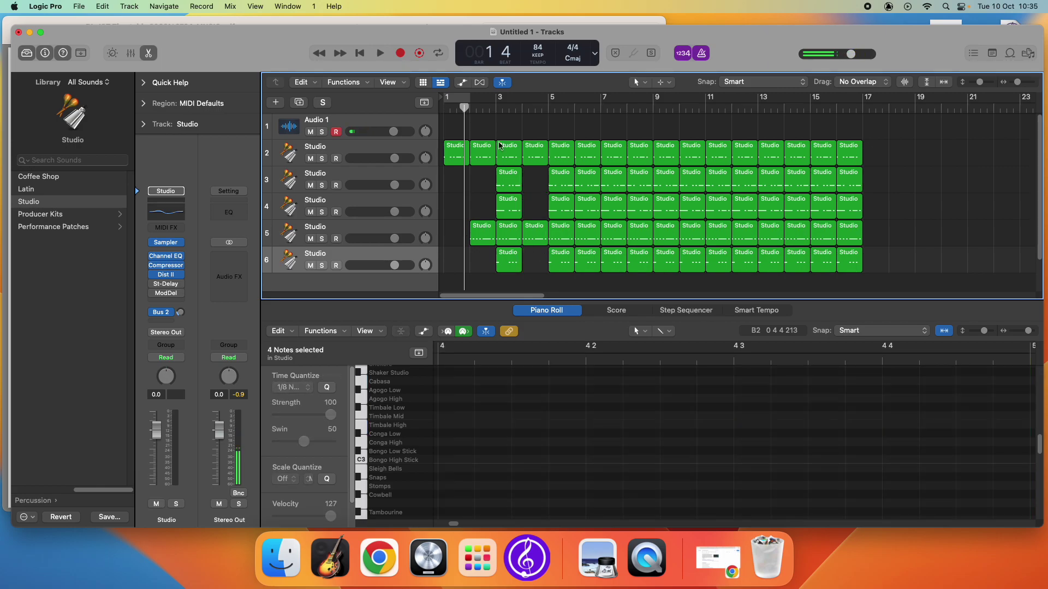
Play the opening four bars of the thinned-out arrangement from bar 1.
{"action": "left_click_drag", "start_coordinate": [464, 107], "coordinate": [443, 111]}
{"action": "key", "text": "space"}
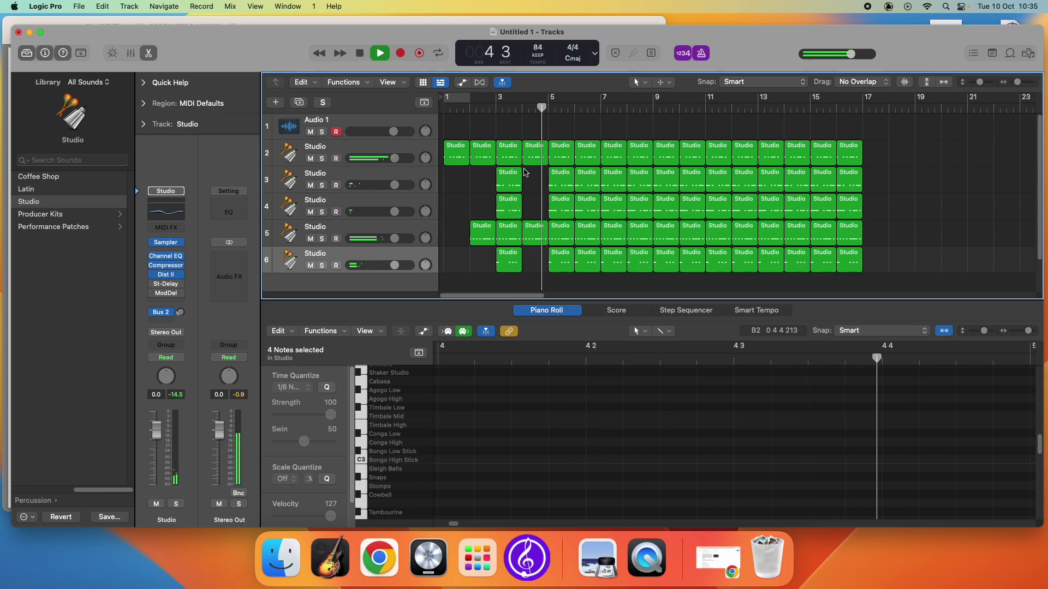
{"action": "key", "text": "space"}
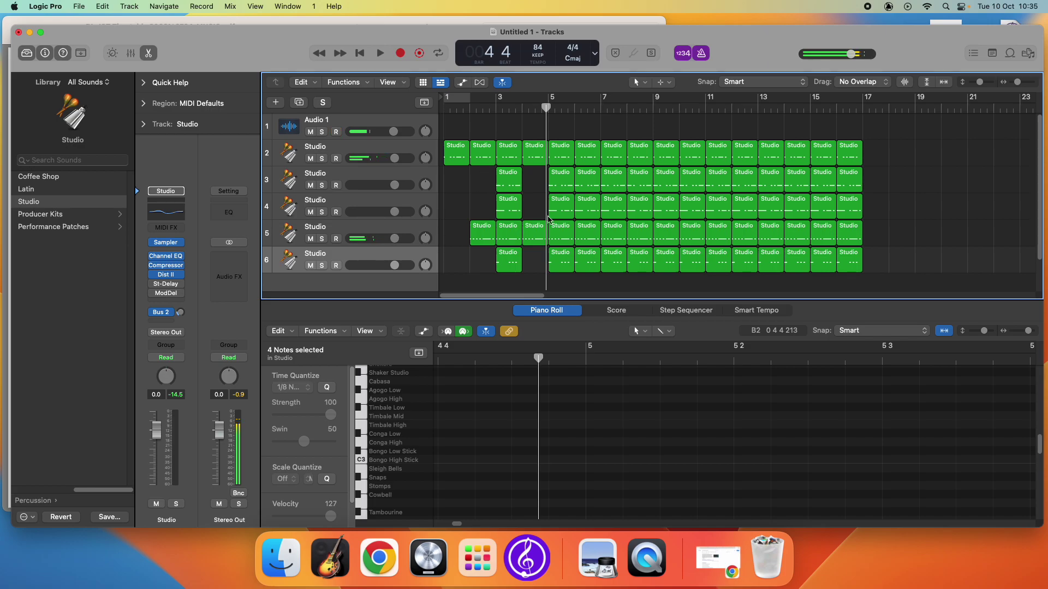